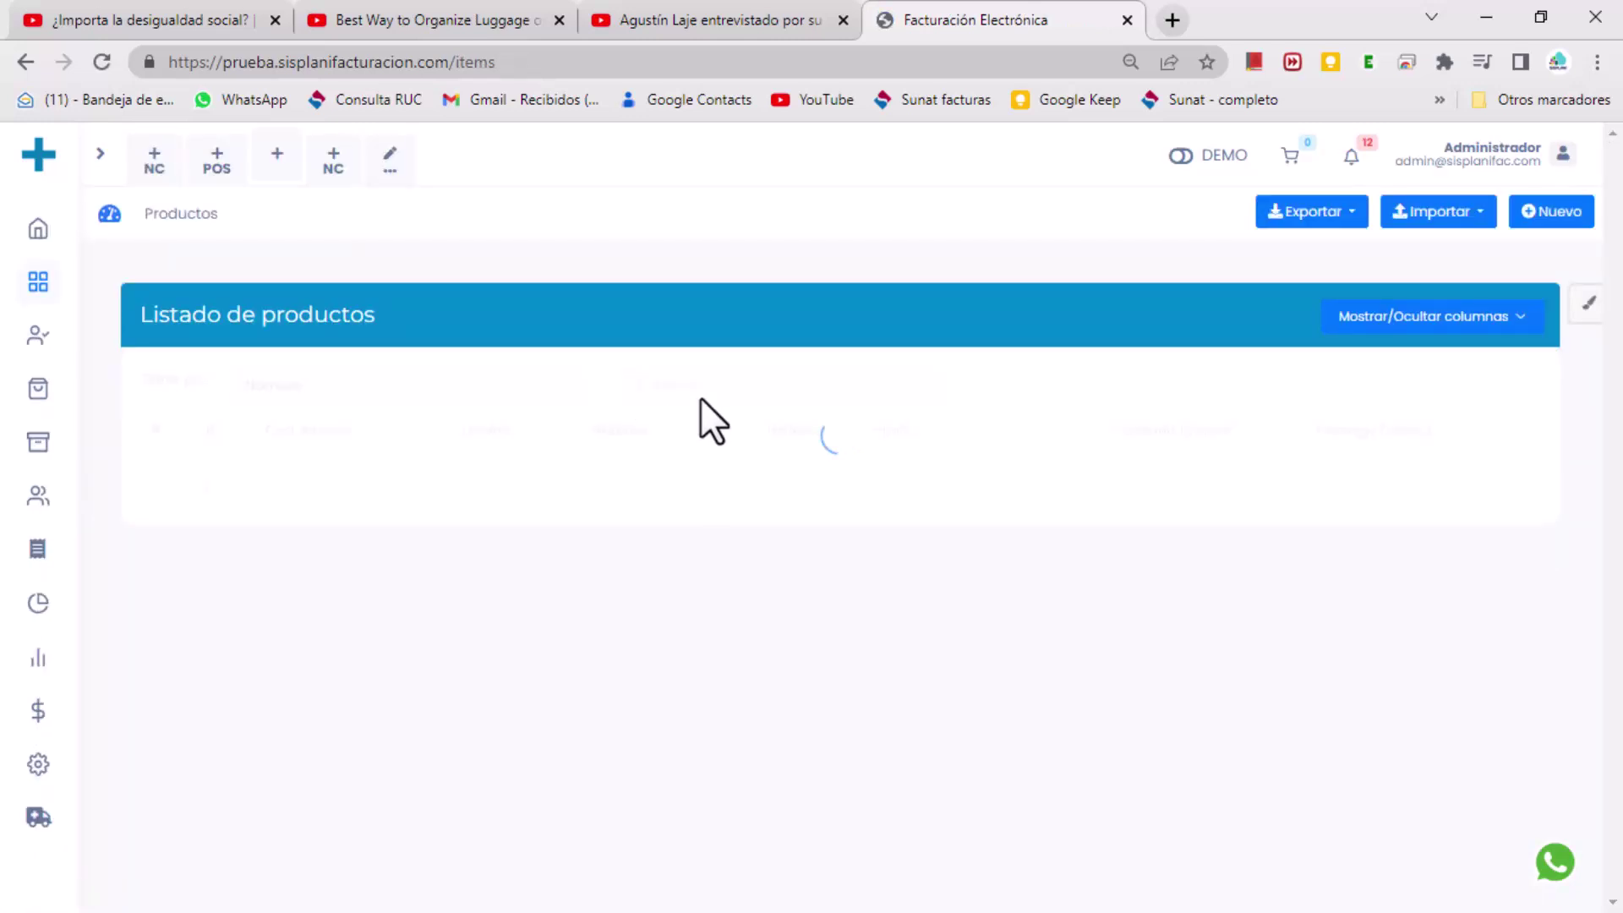
Find "galleta" in the product list and open the presentations of galleta margarita paquete chico for editing.
left_click(701, 387)
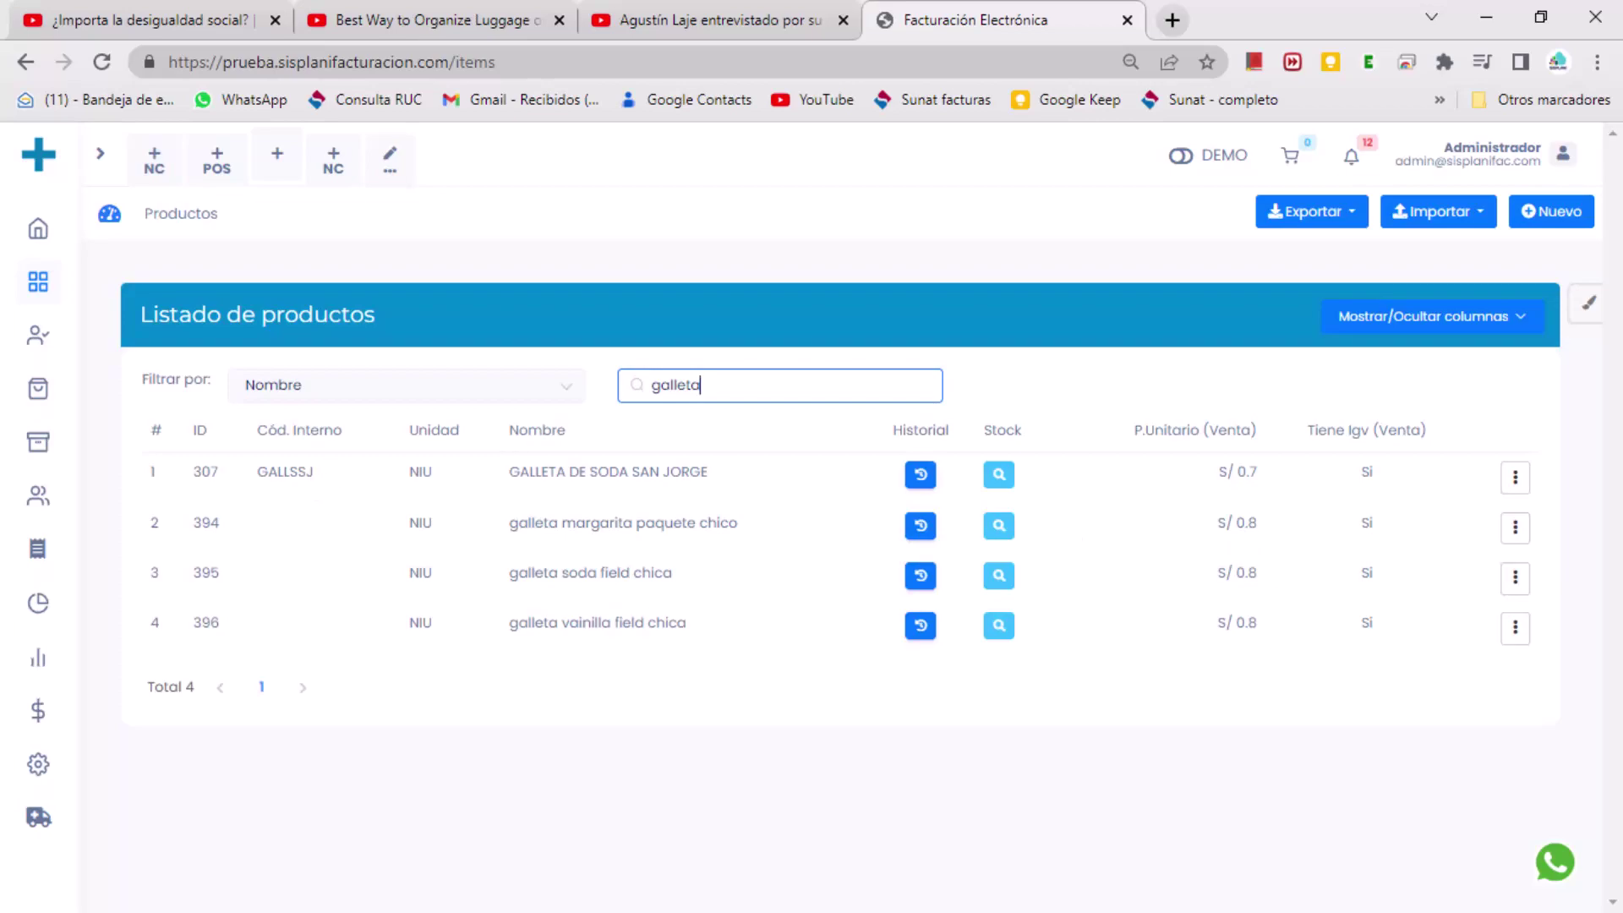
key("alt+Tab")
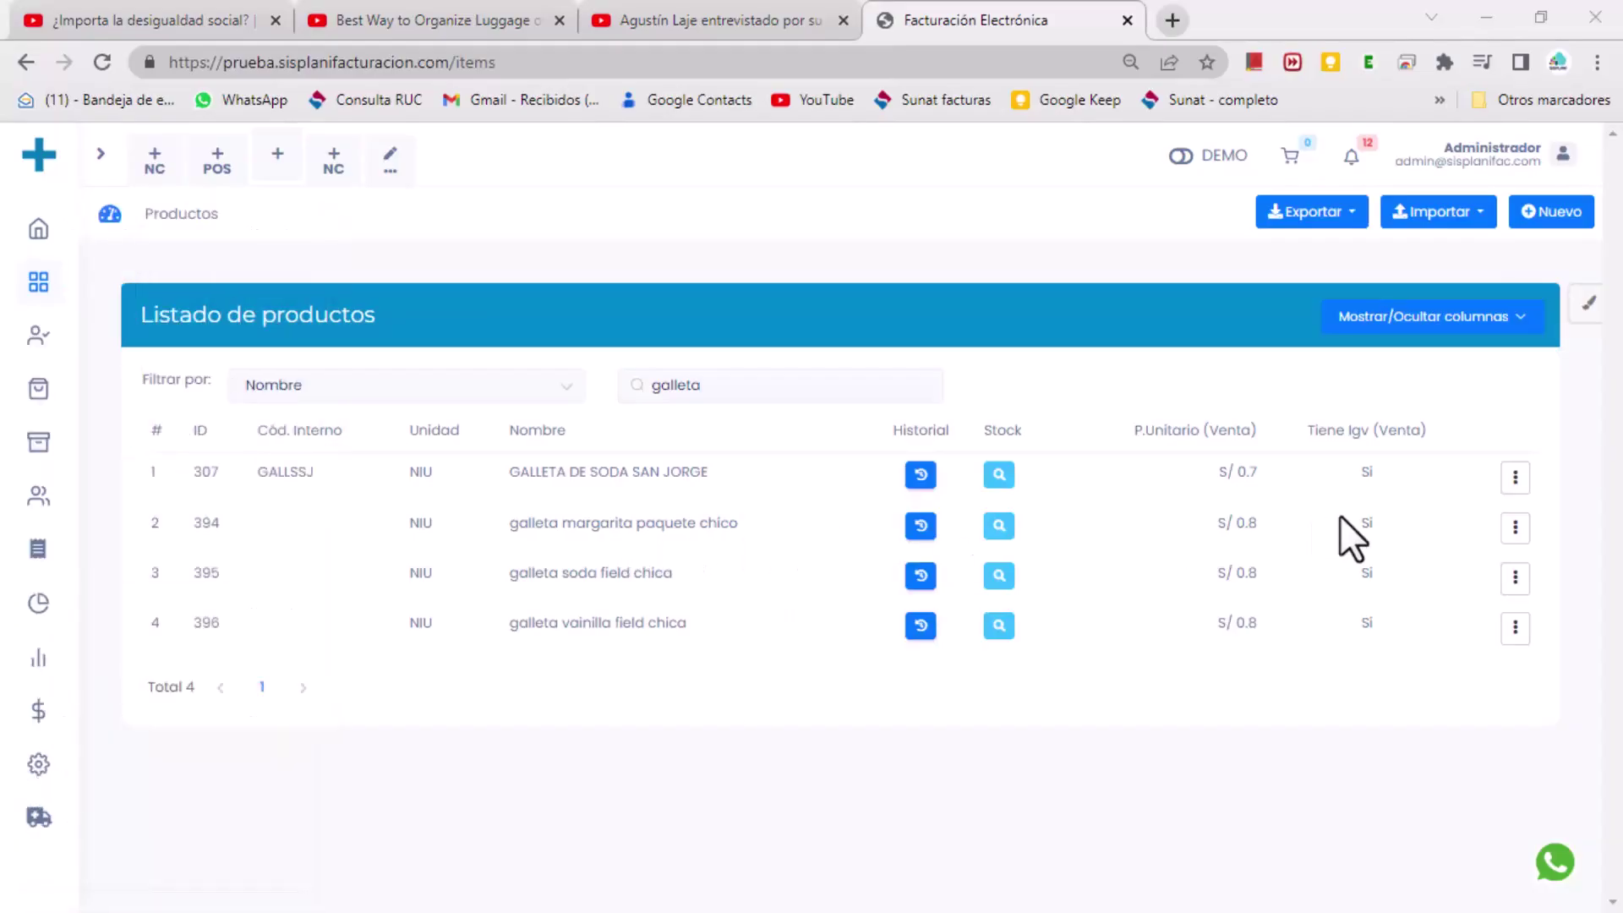
left_click(1516, 528)
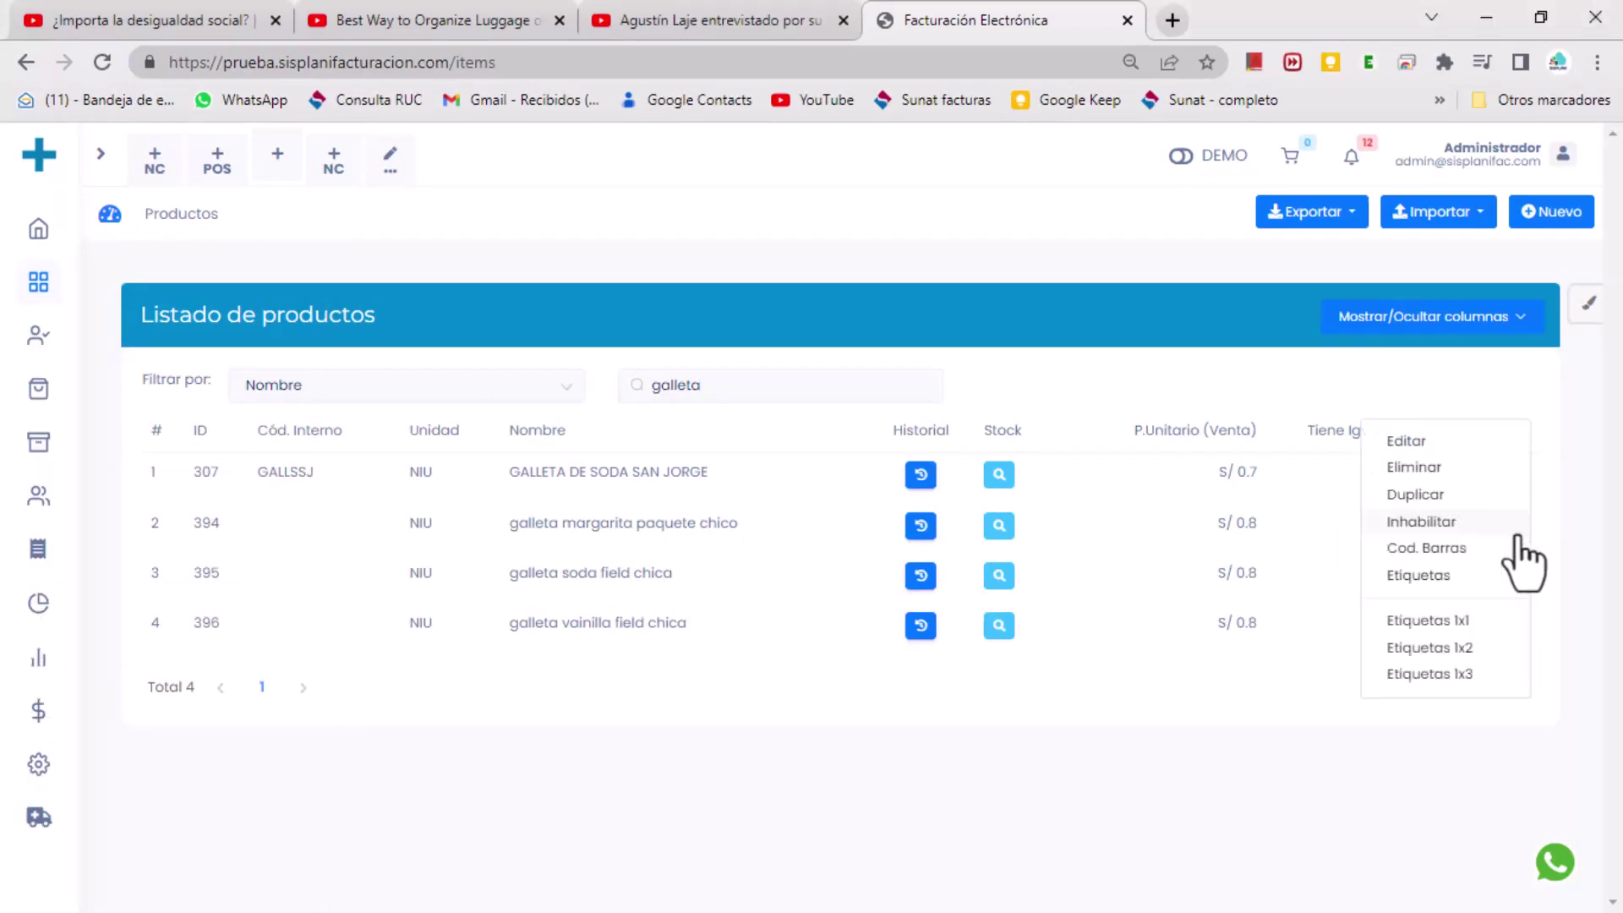
left_click(1418, 443)
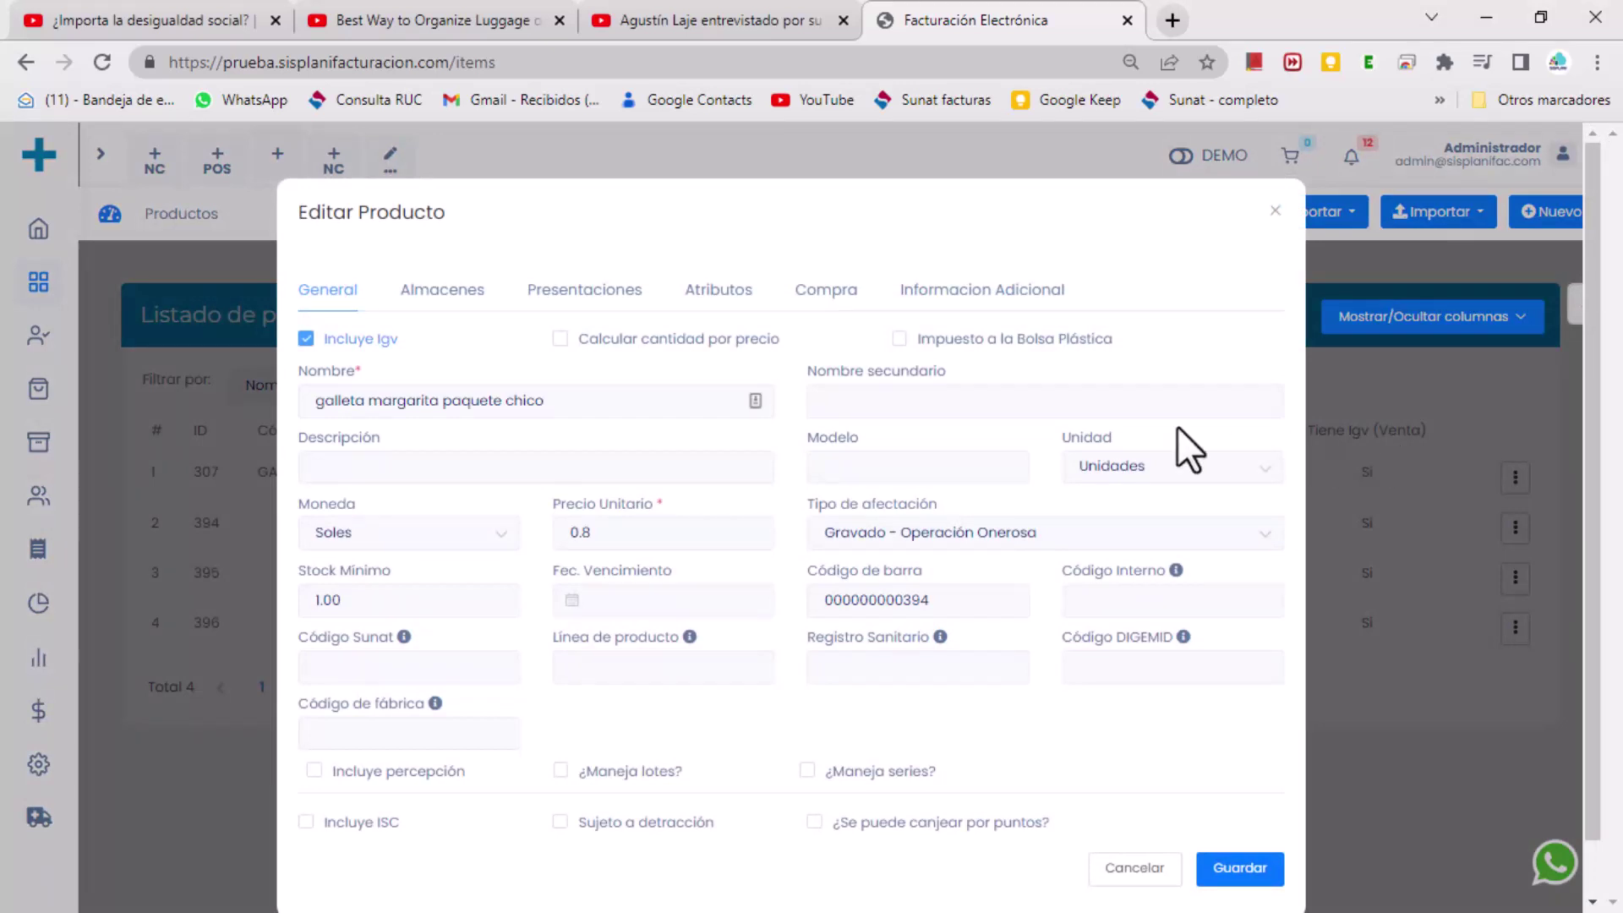
left_click(561, 292)
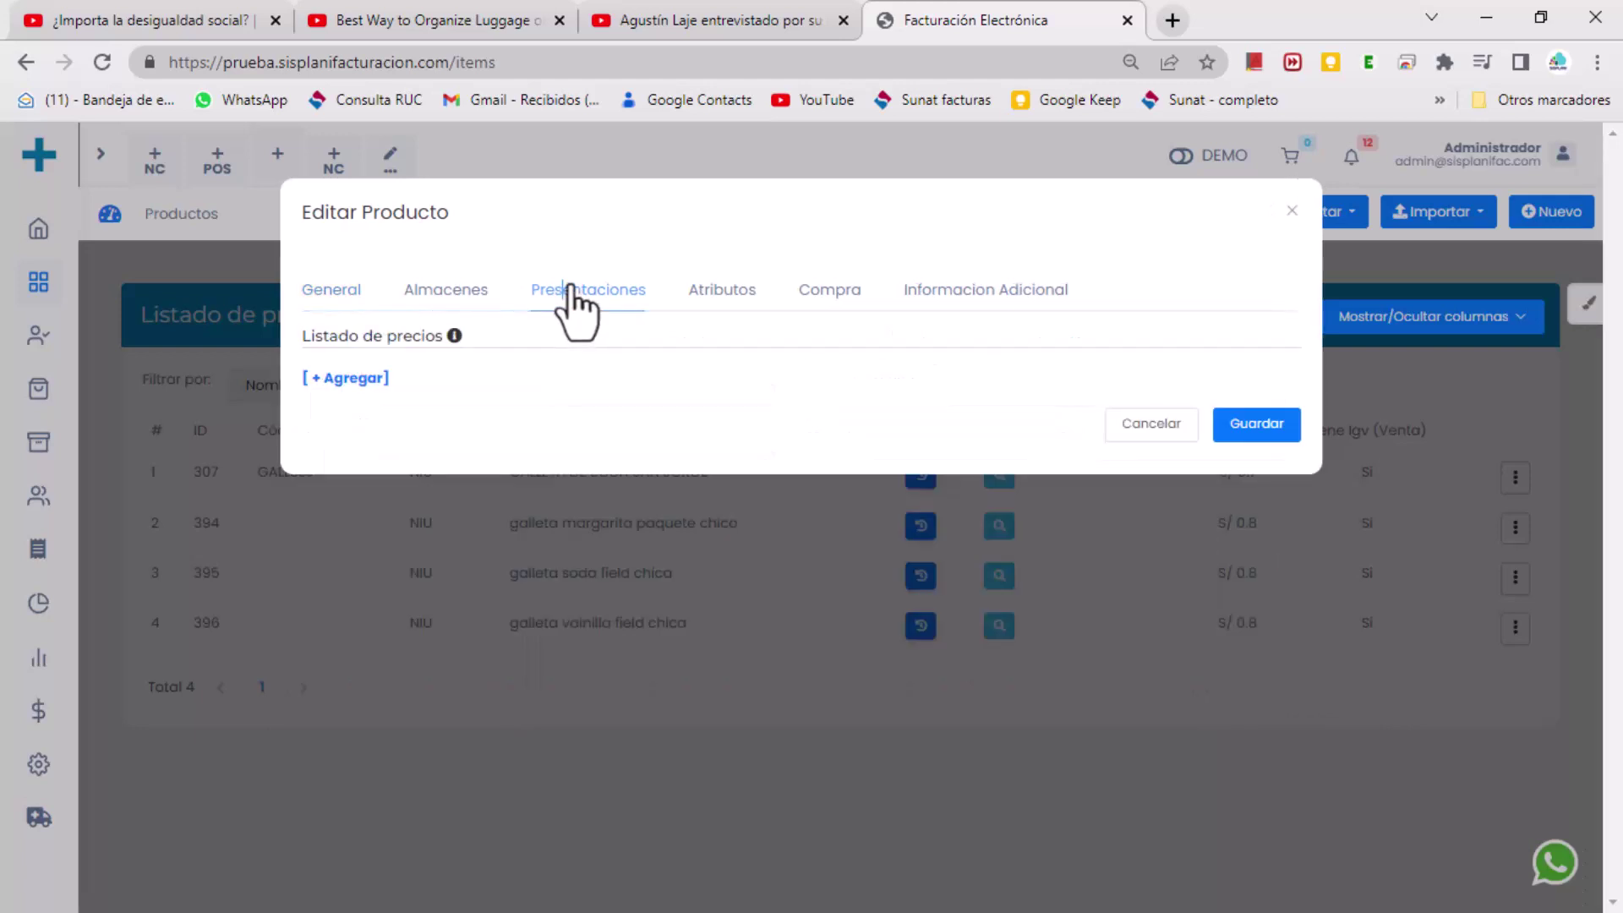
Add a presentation described as "docena" with factor 12 and Precio 1 as its default price.
left_click(355, 378)
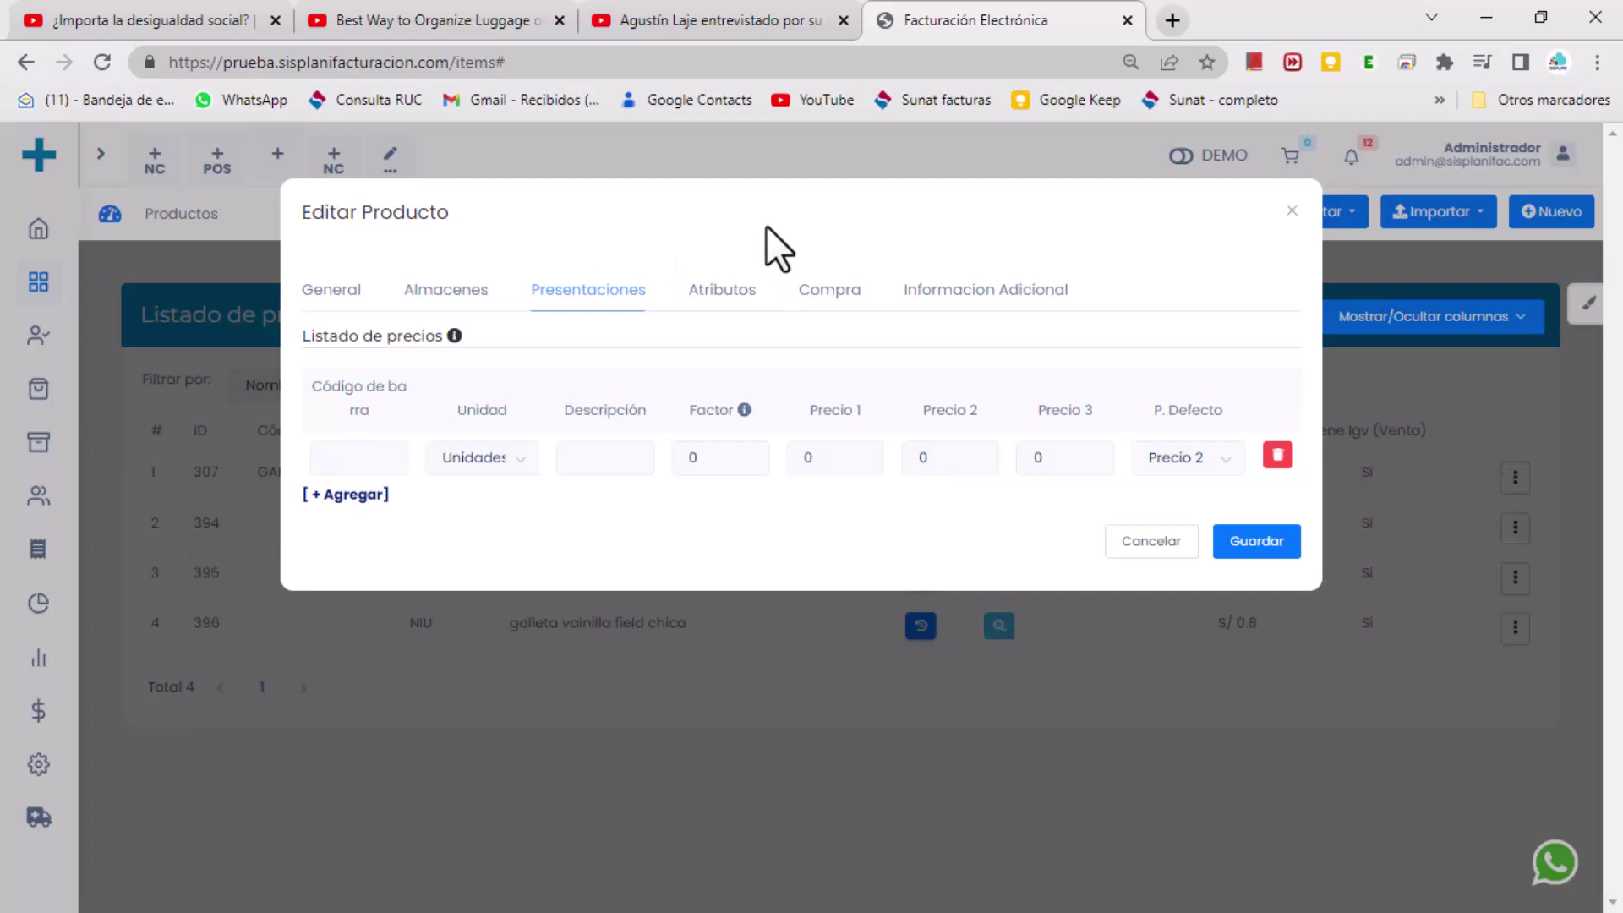
left_click(622, 457)
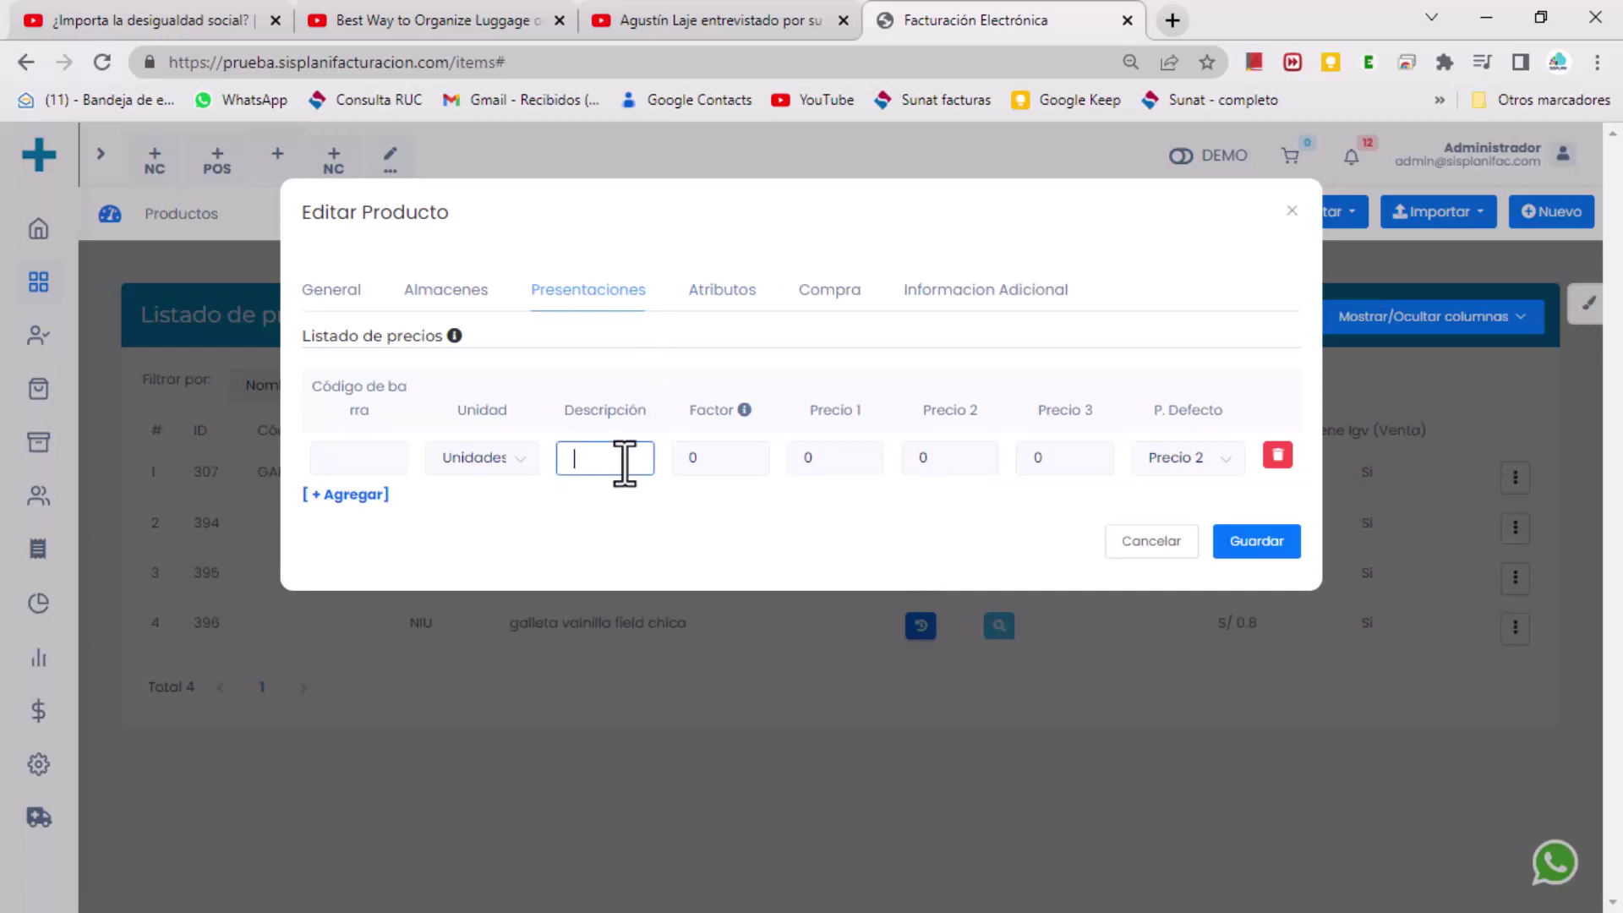
type("docena")
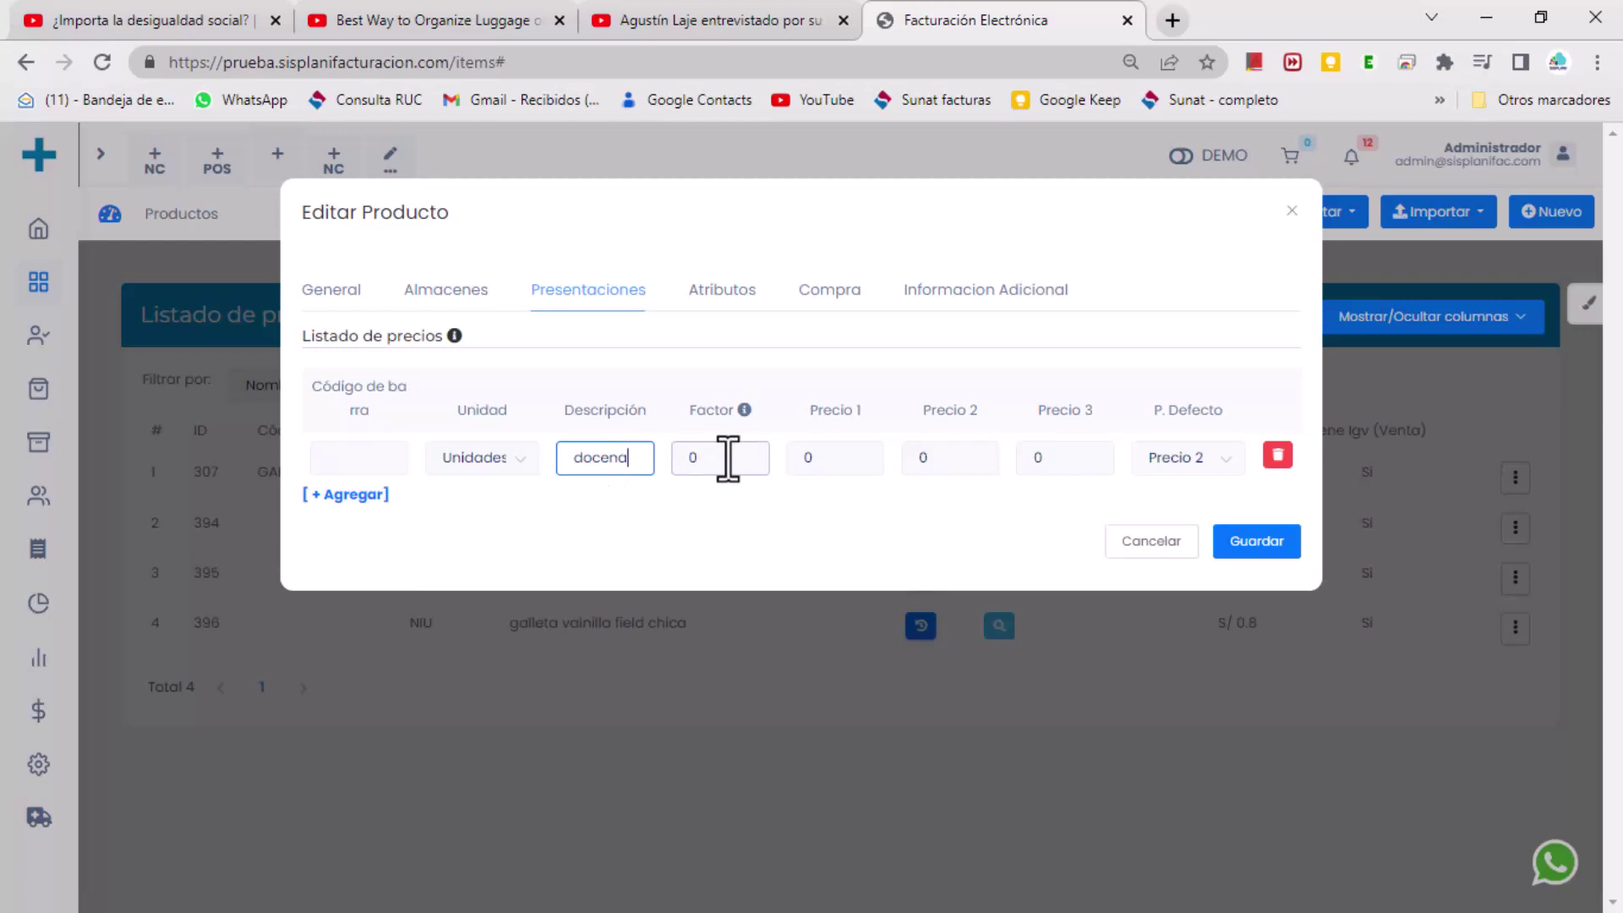
left_click(728, 457)
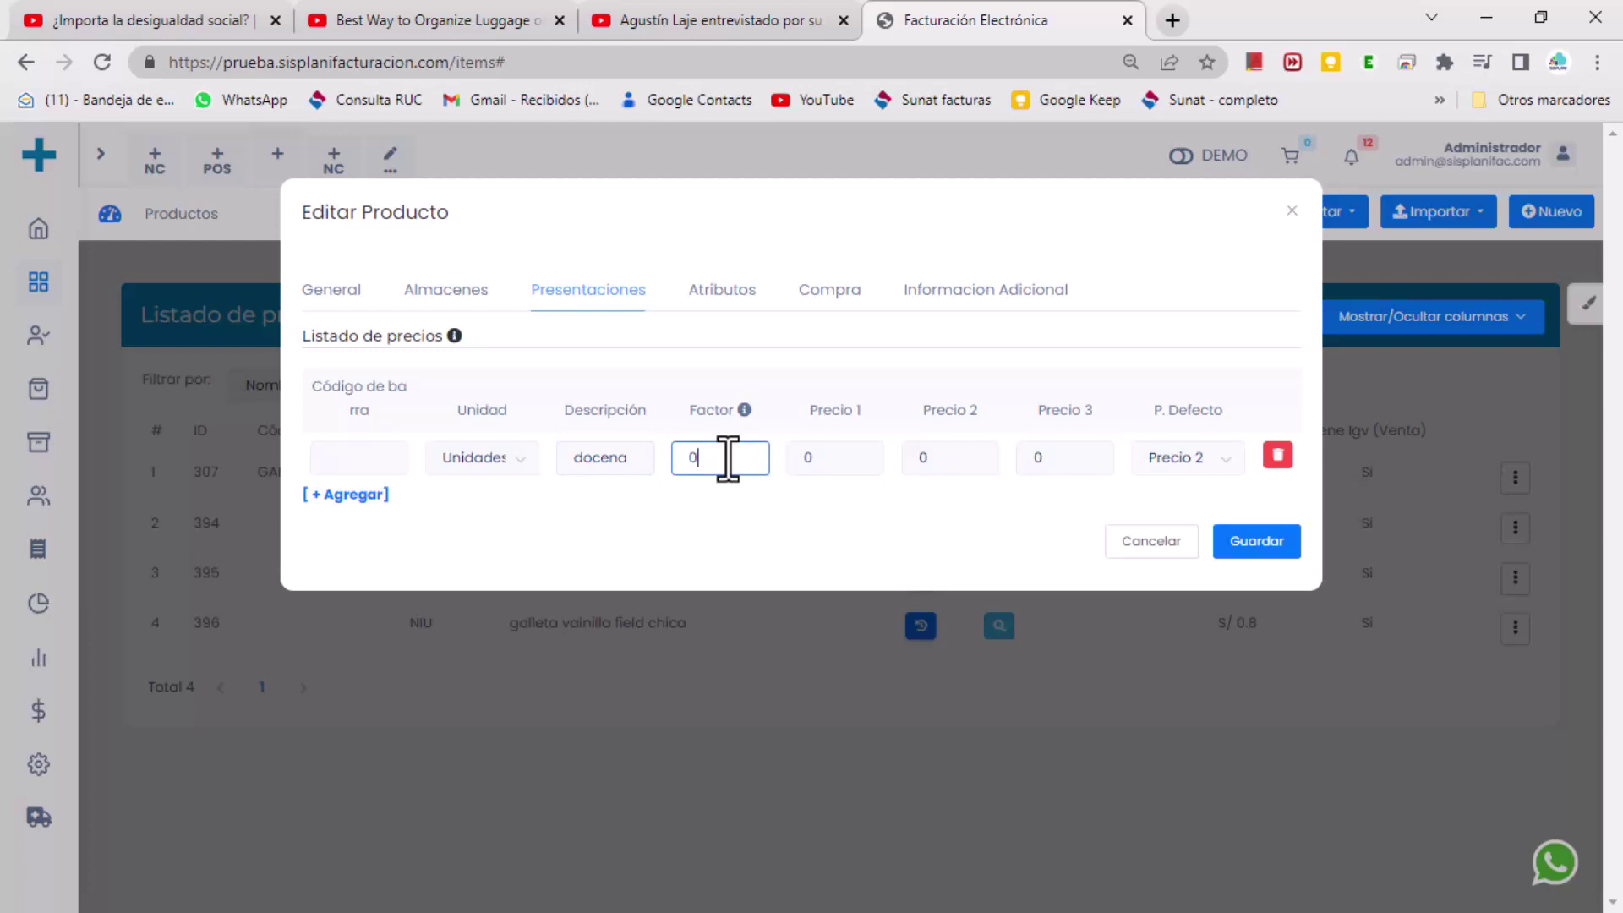
type("12")
left_click(1228, 463)
left_click(1191, 507)
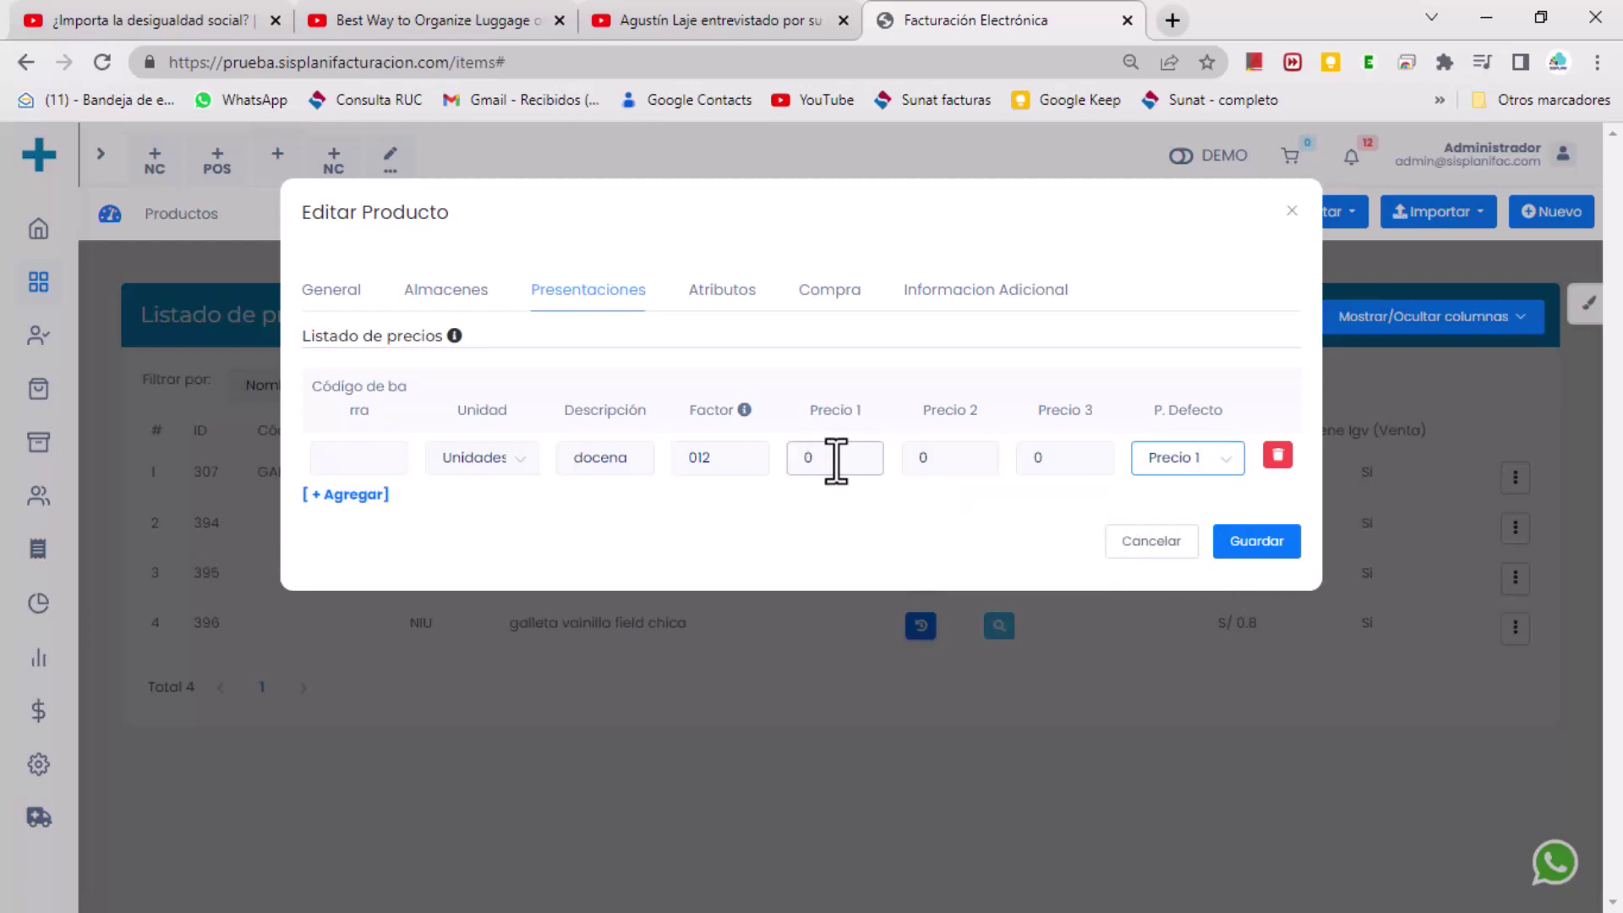
Set the docena presentation's prices to 8, 8.1 and 8.2, and save the product.
left_click(837, 460)
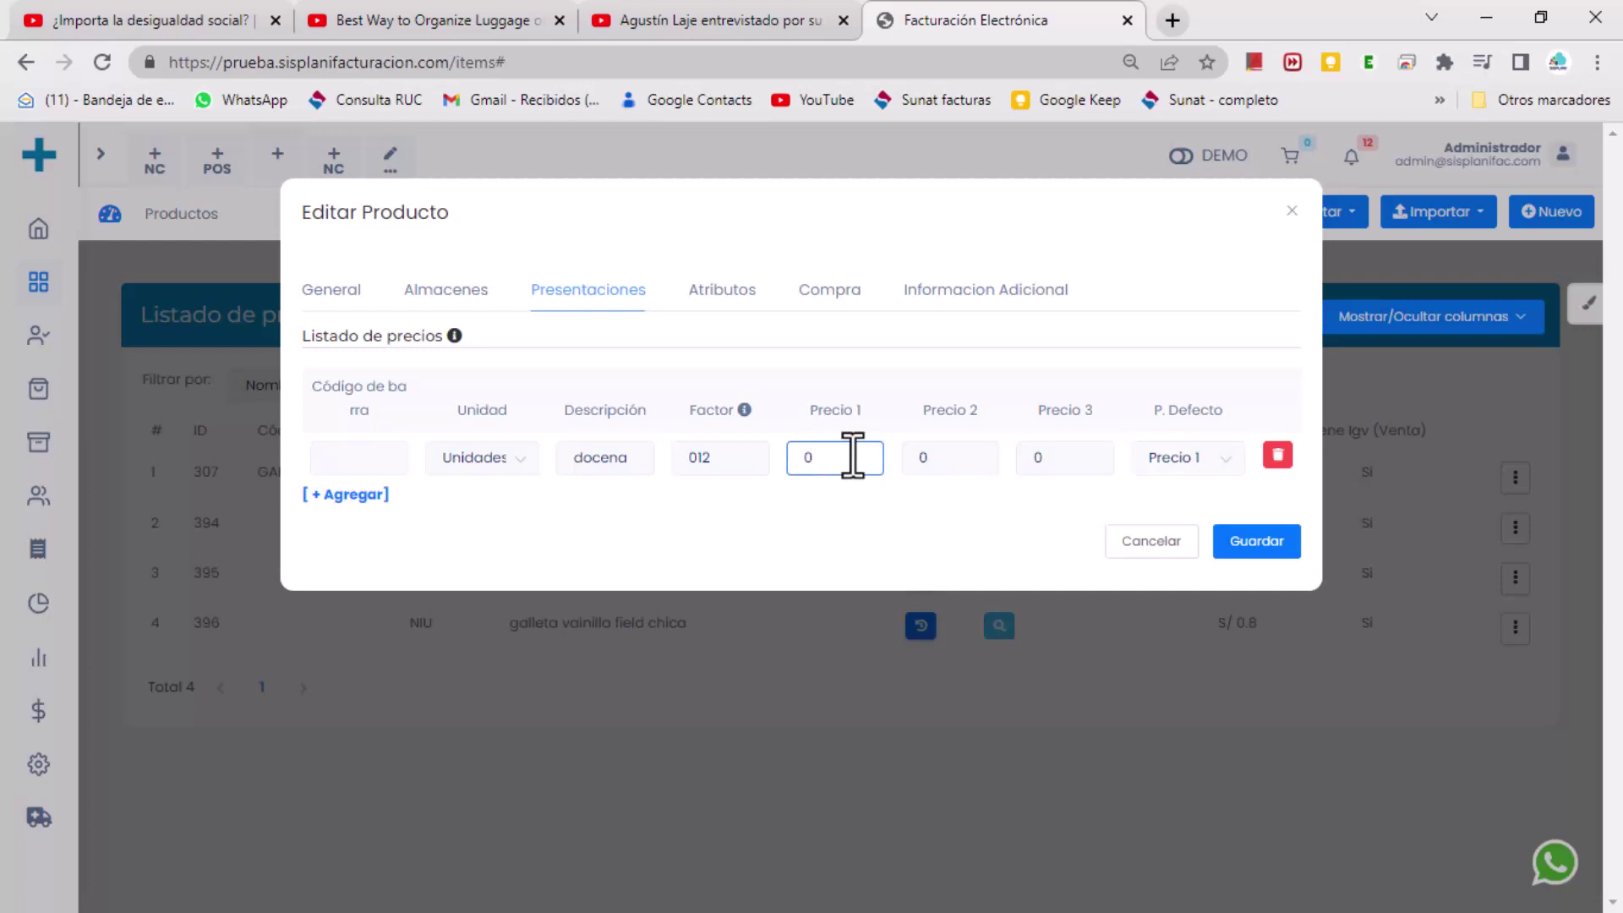
type("8")
left_click(950, 461)
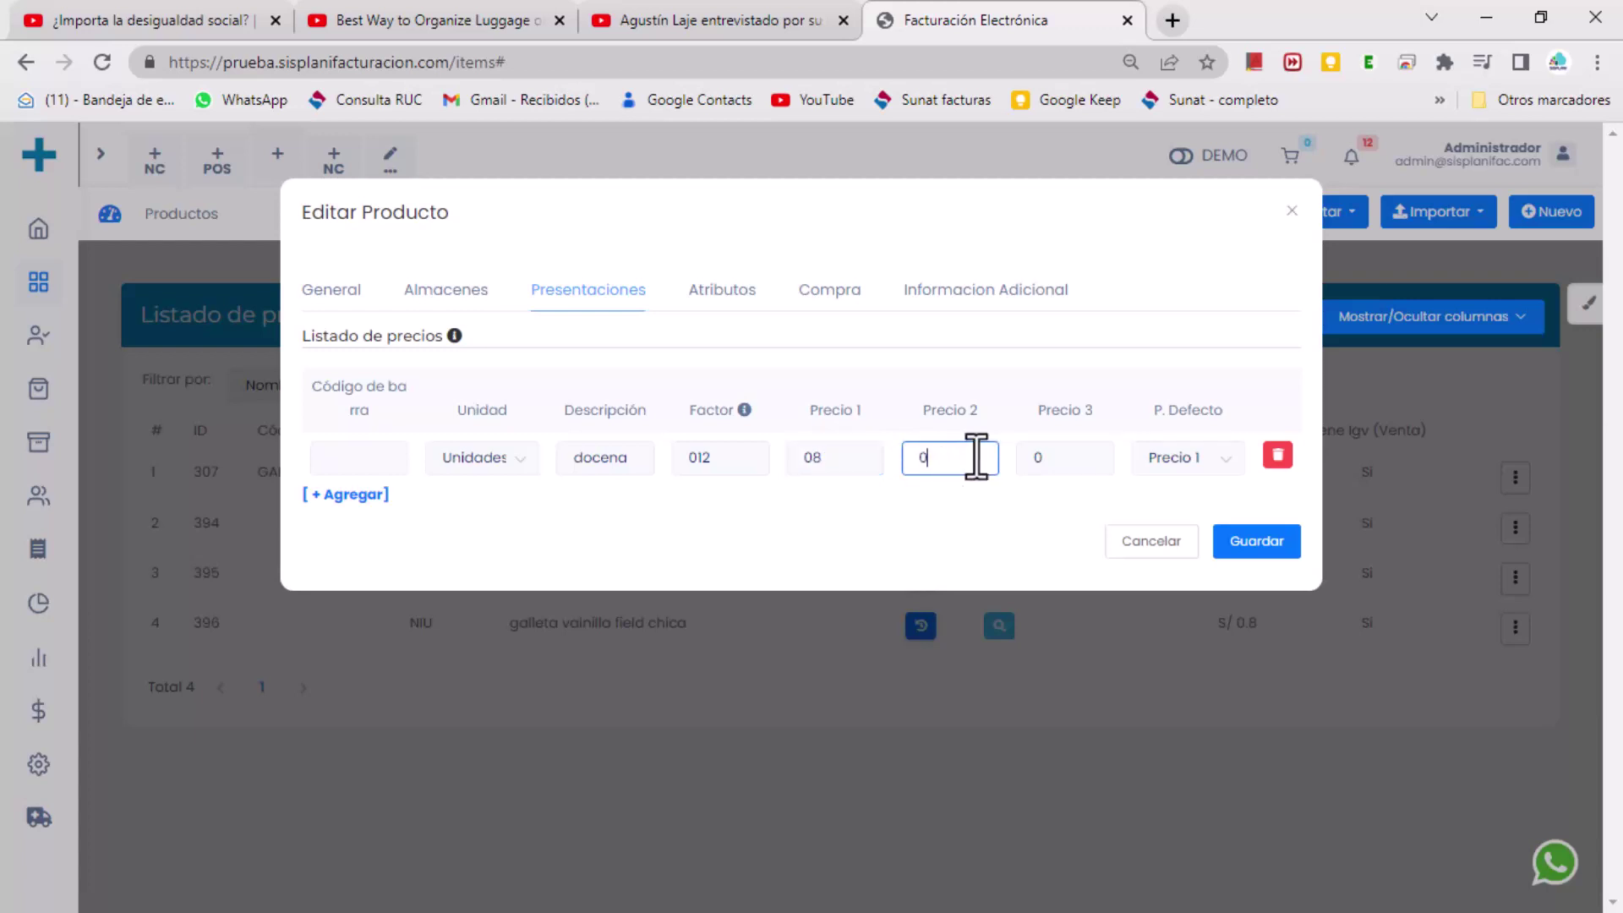
type("8.1")
left_click(1062, 460)
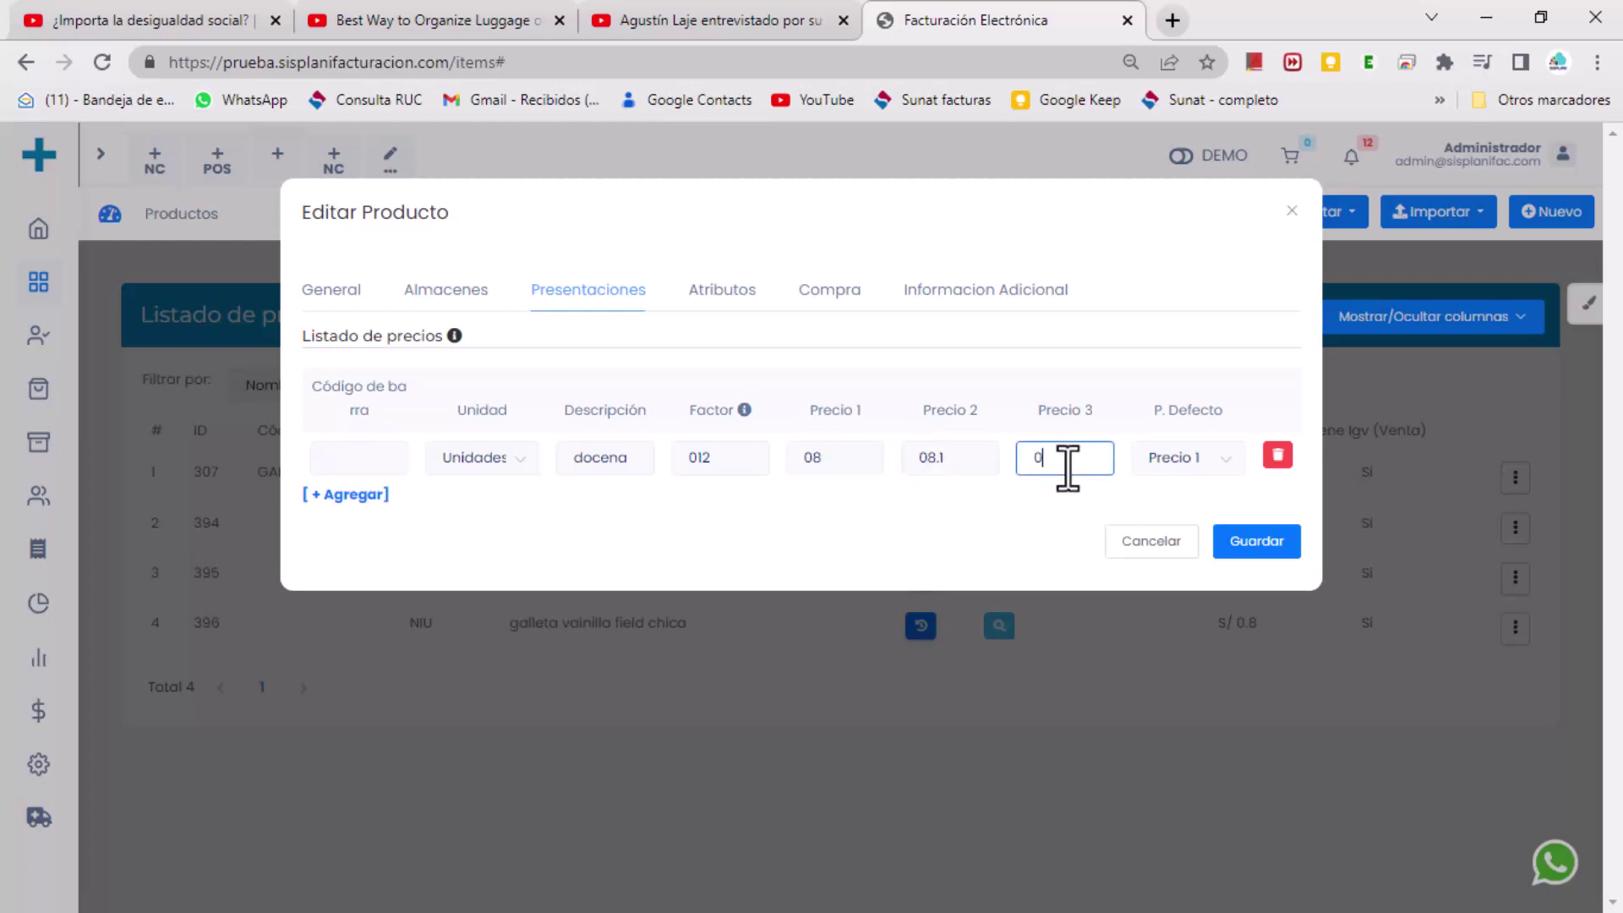
type("8.2")
left_click(1259, 548)
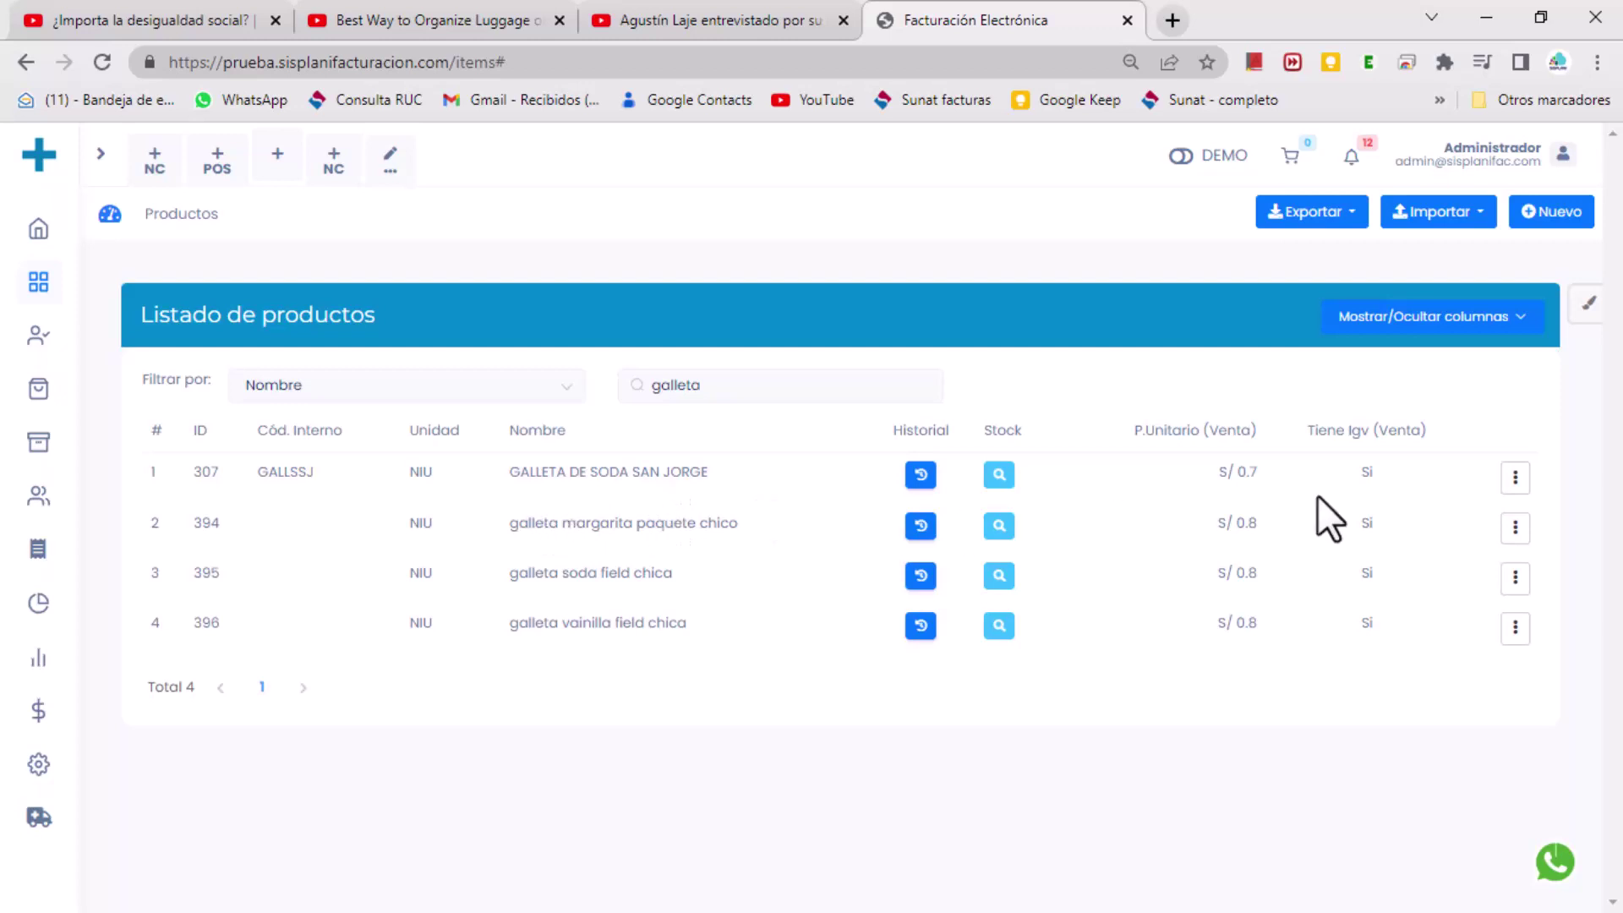
Reopen galleta margarita paquete chico for editing and add a second presentation described as "cajax20" with factor 20.
left_click(1515, 530)
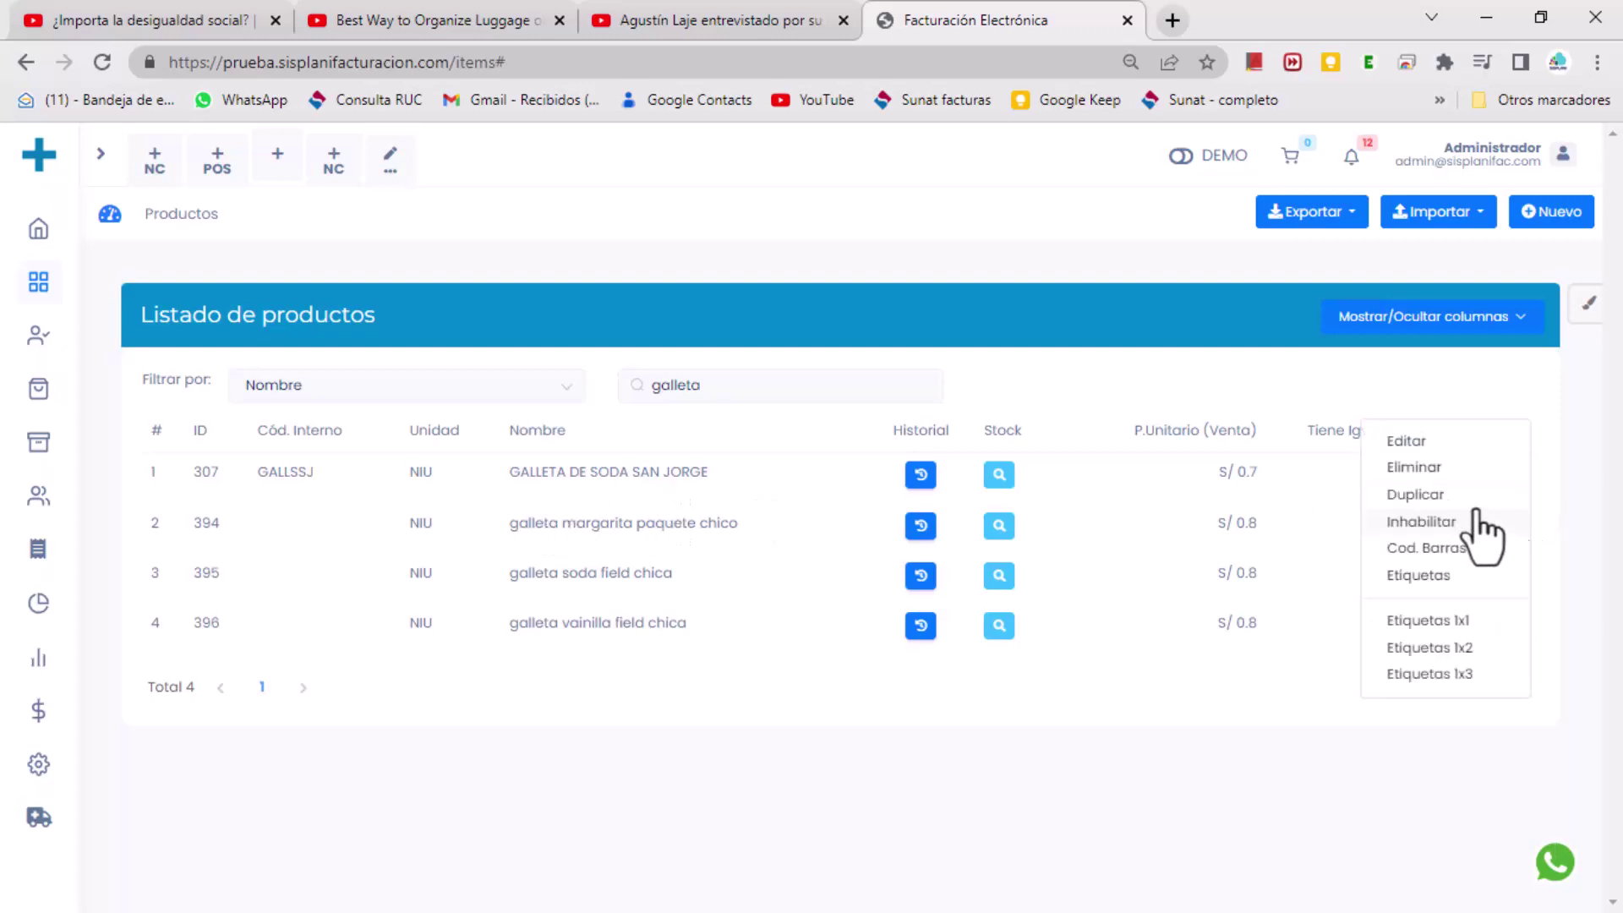
left_click(1405, 449)
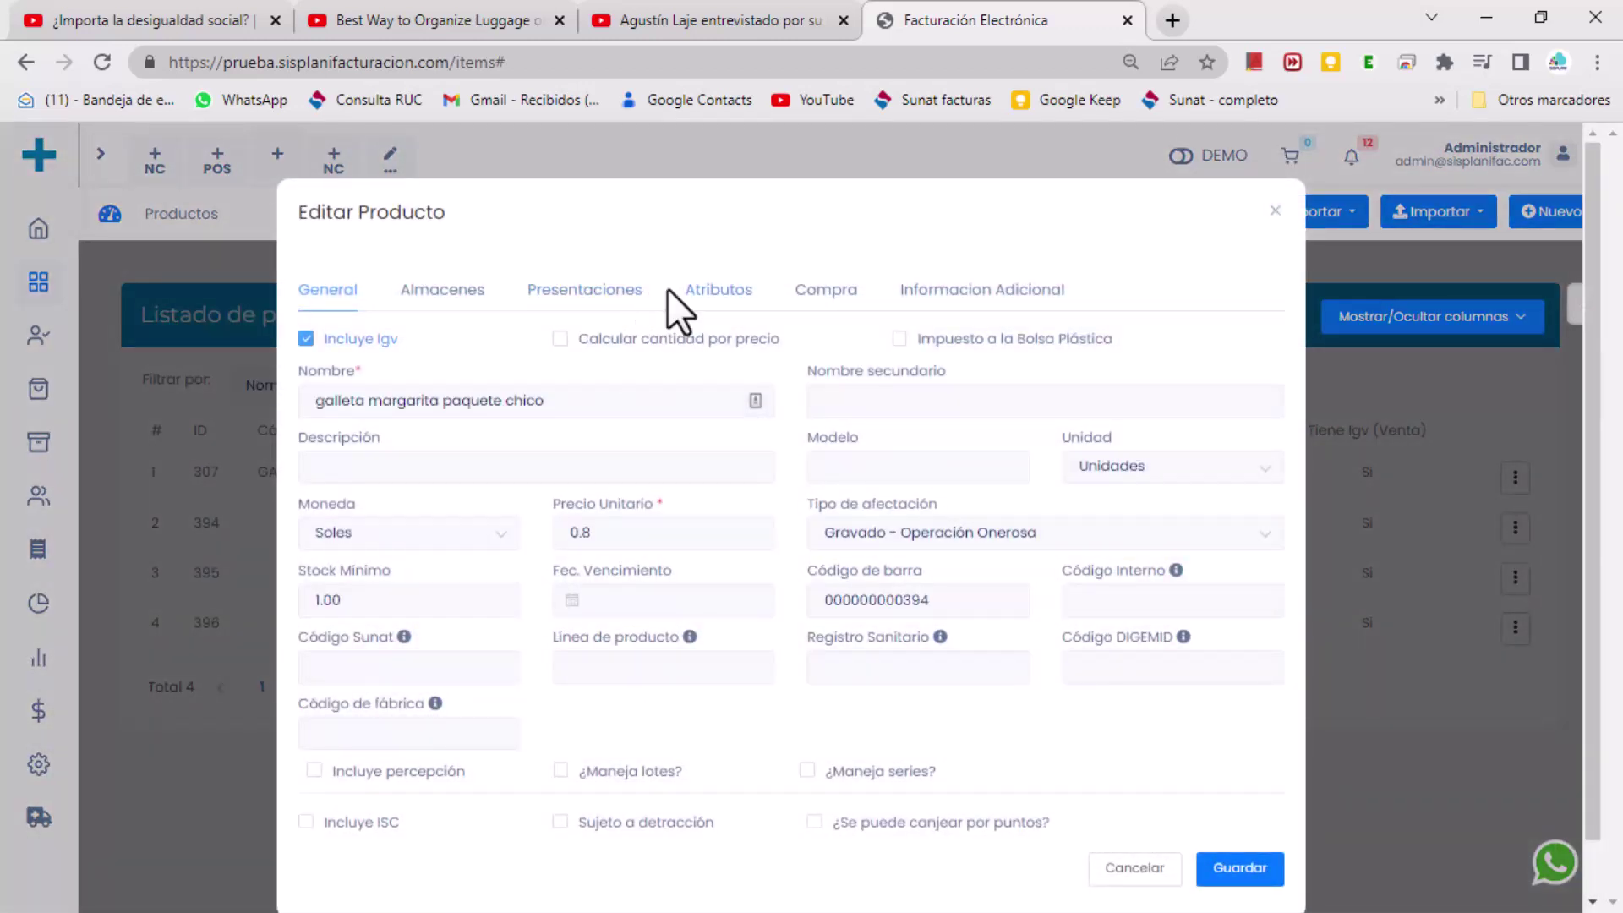
left_click(609, 291)
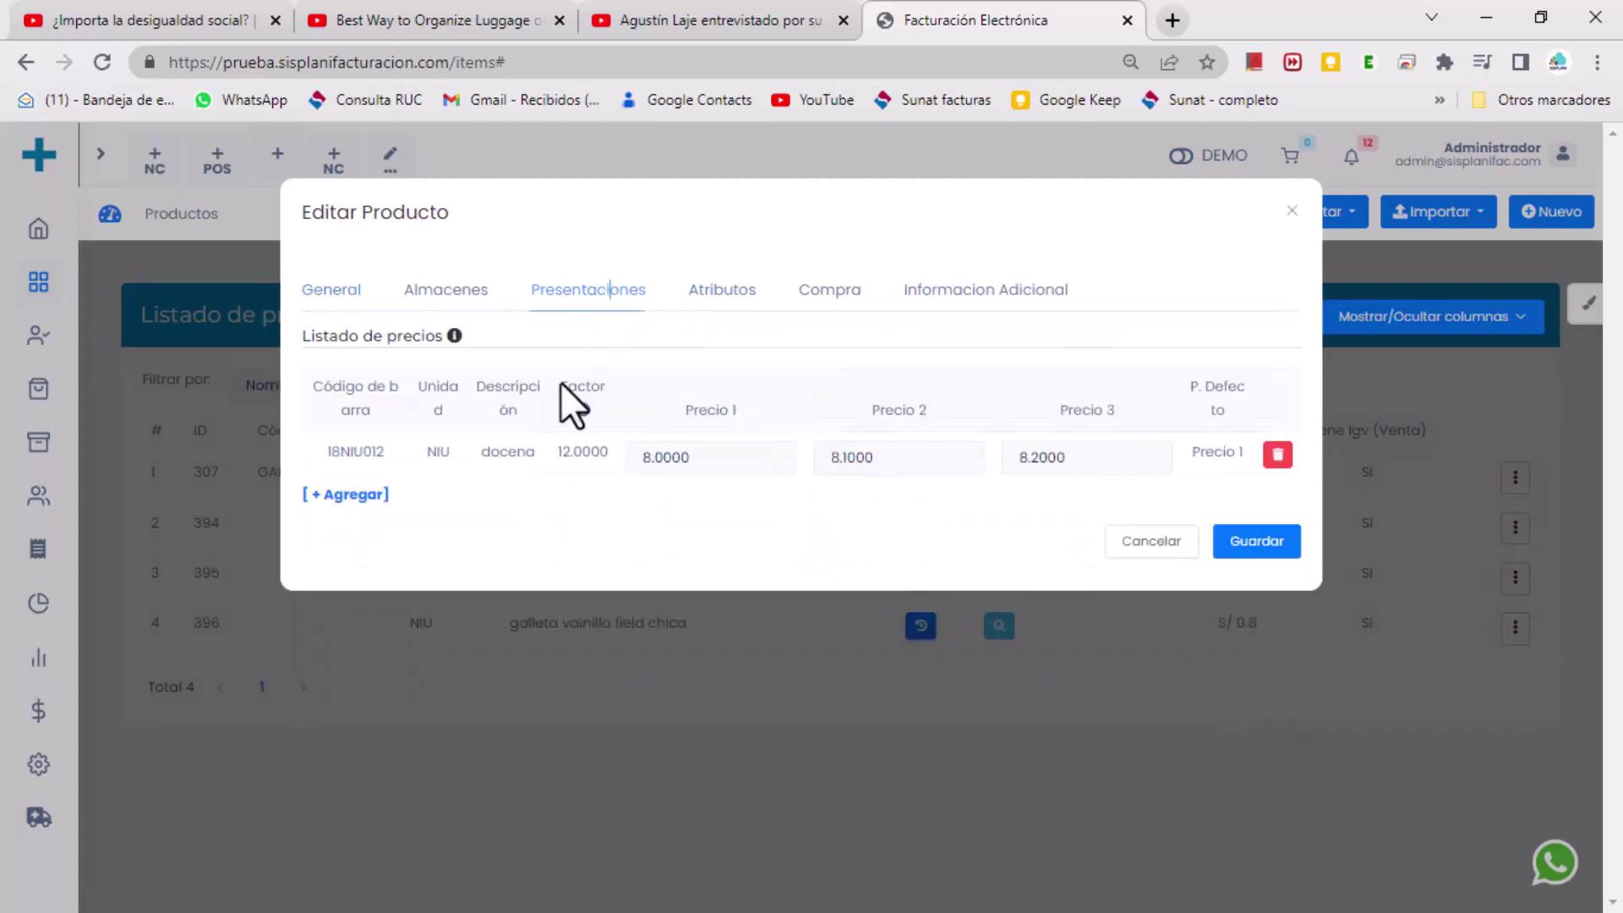
left_click(345, 495)
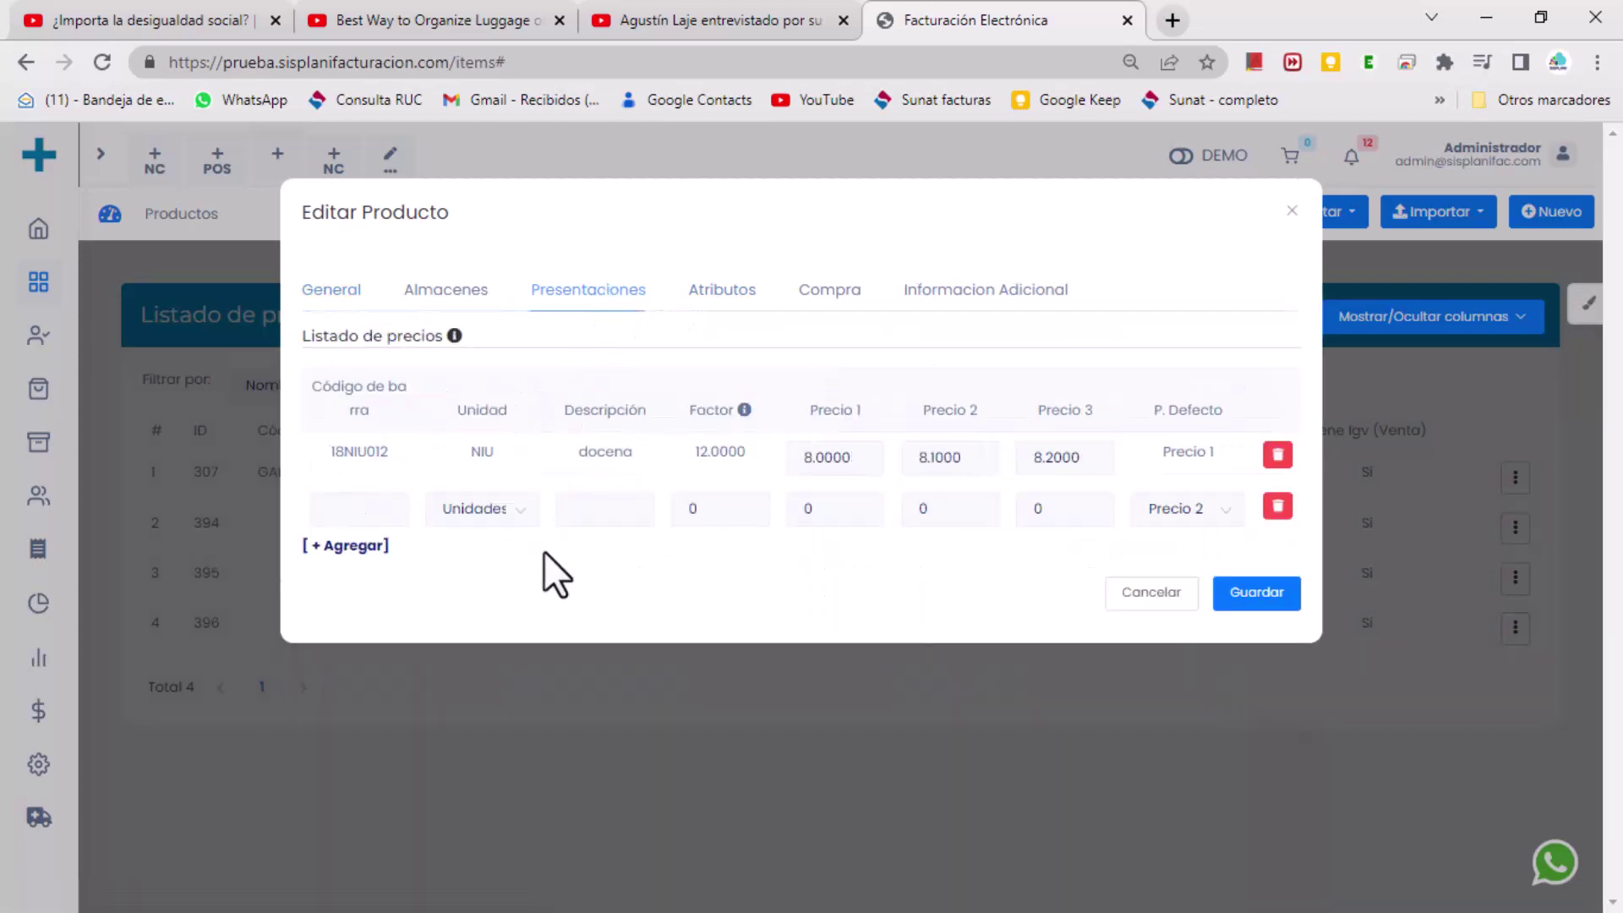
left_click(601, 509)
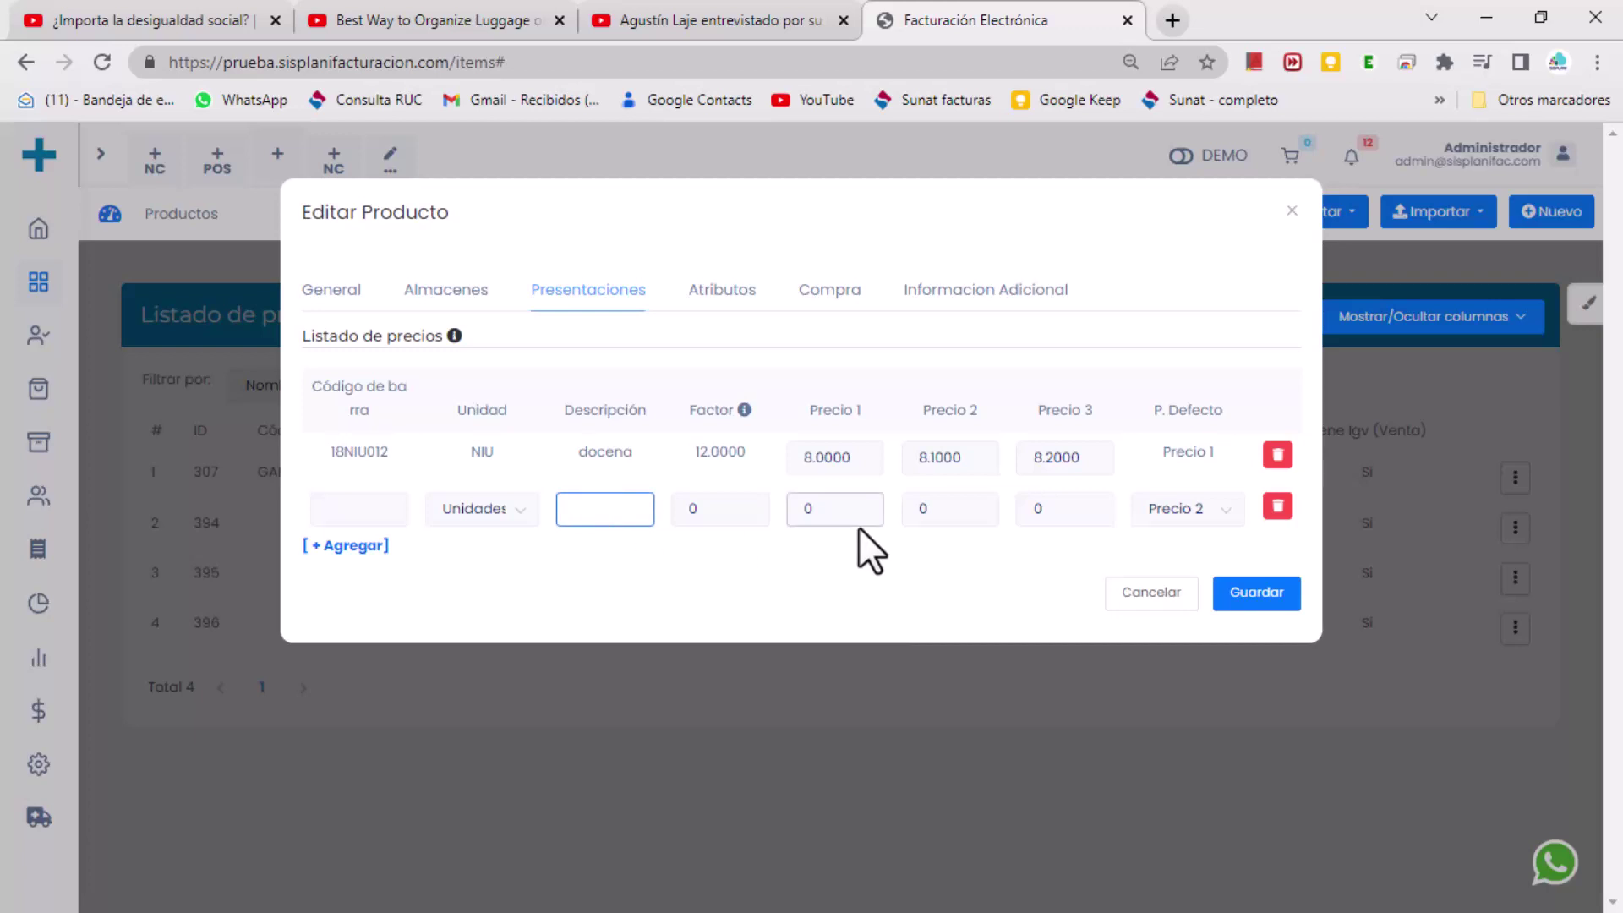
type("cajax20")
left_click(744, 513)
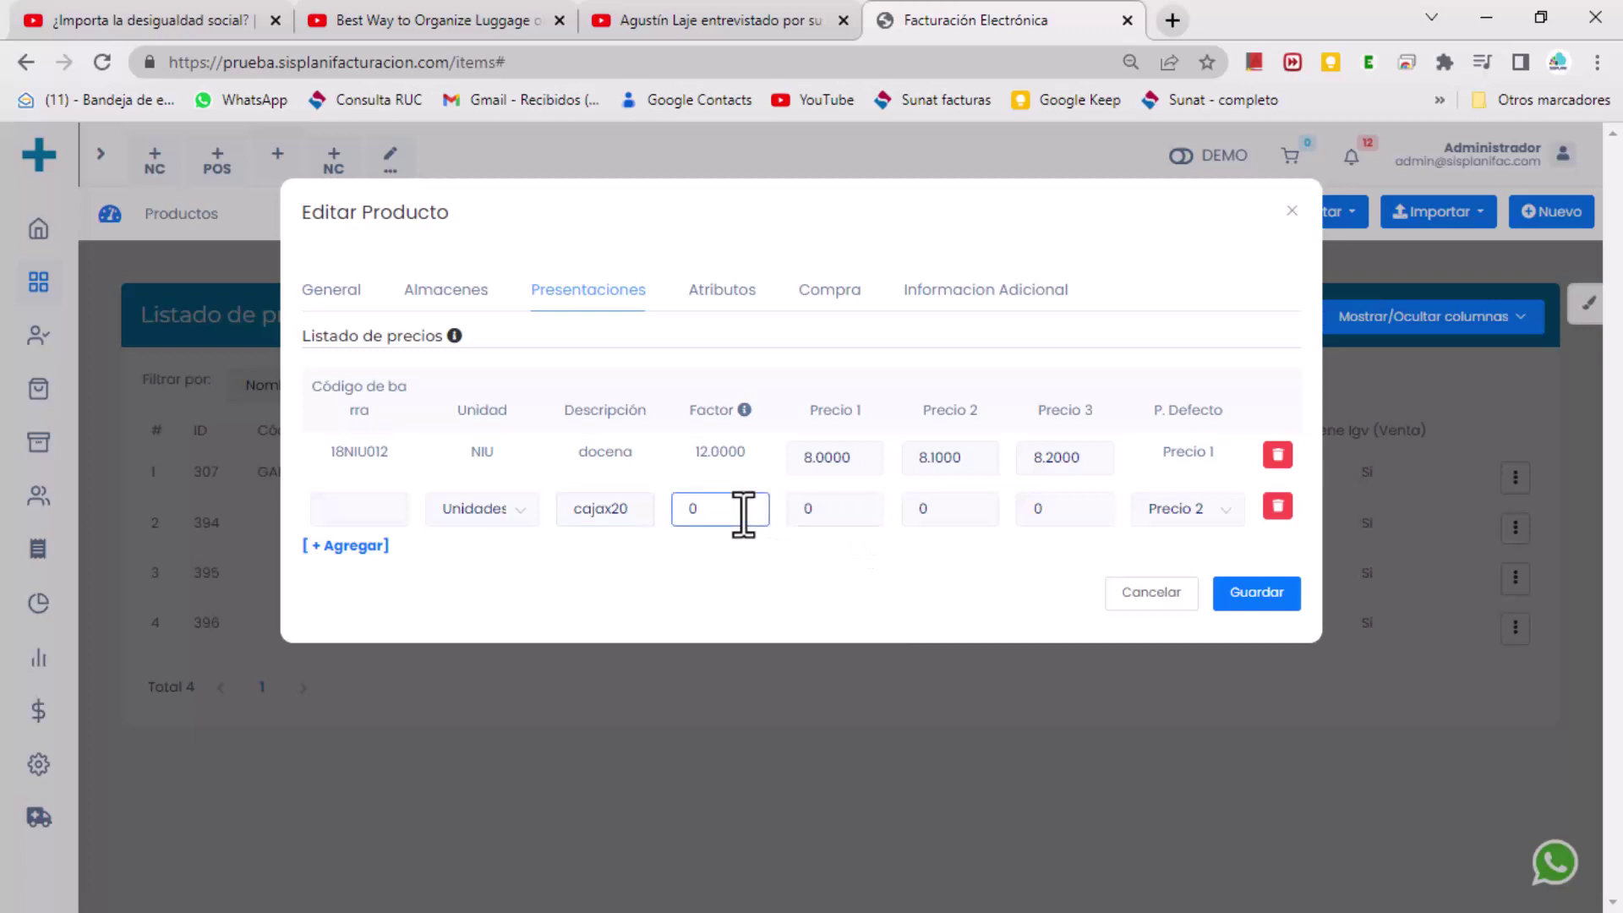
type("20")
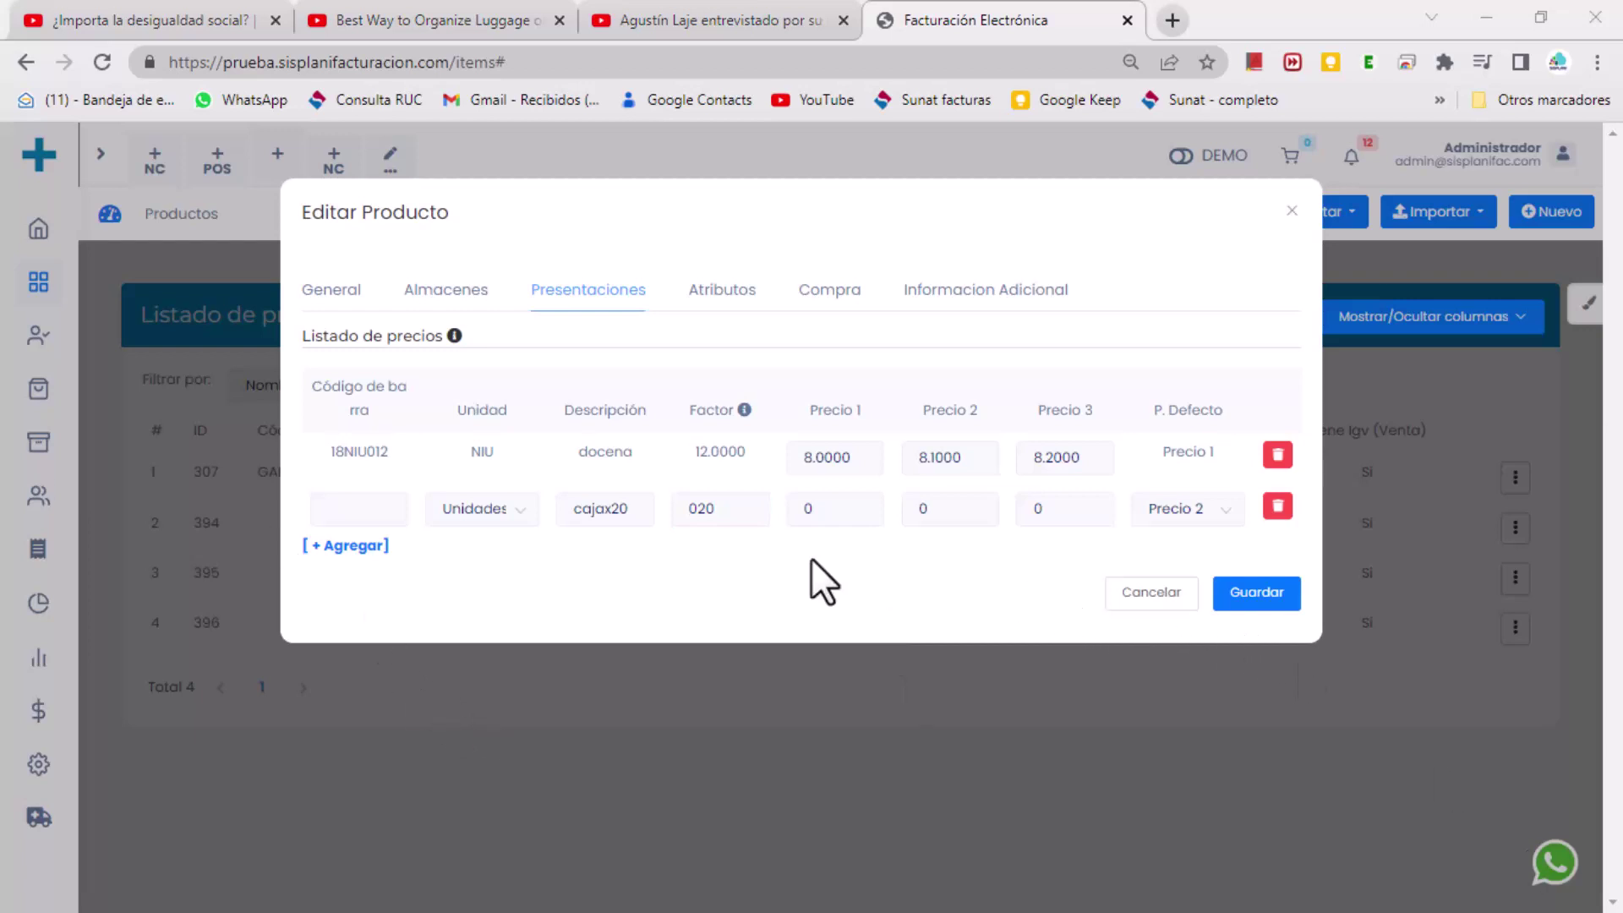
Set the cajax20 presentation's prices to 13.5, 13.6 and 13.7 with Precio 1 as default, and save the product.
left_click(833, 509)
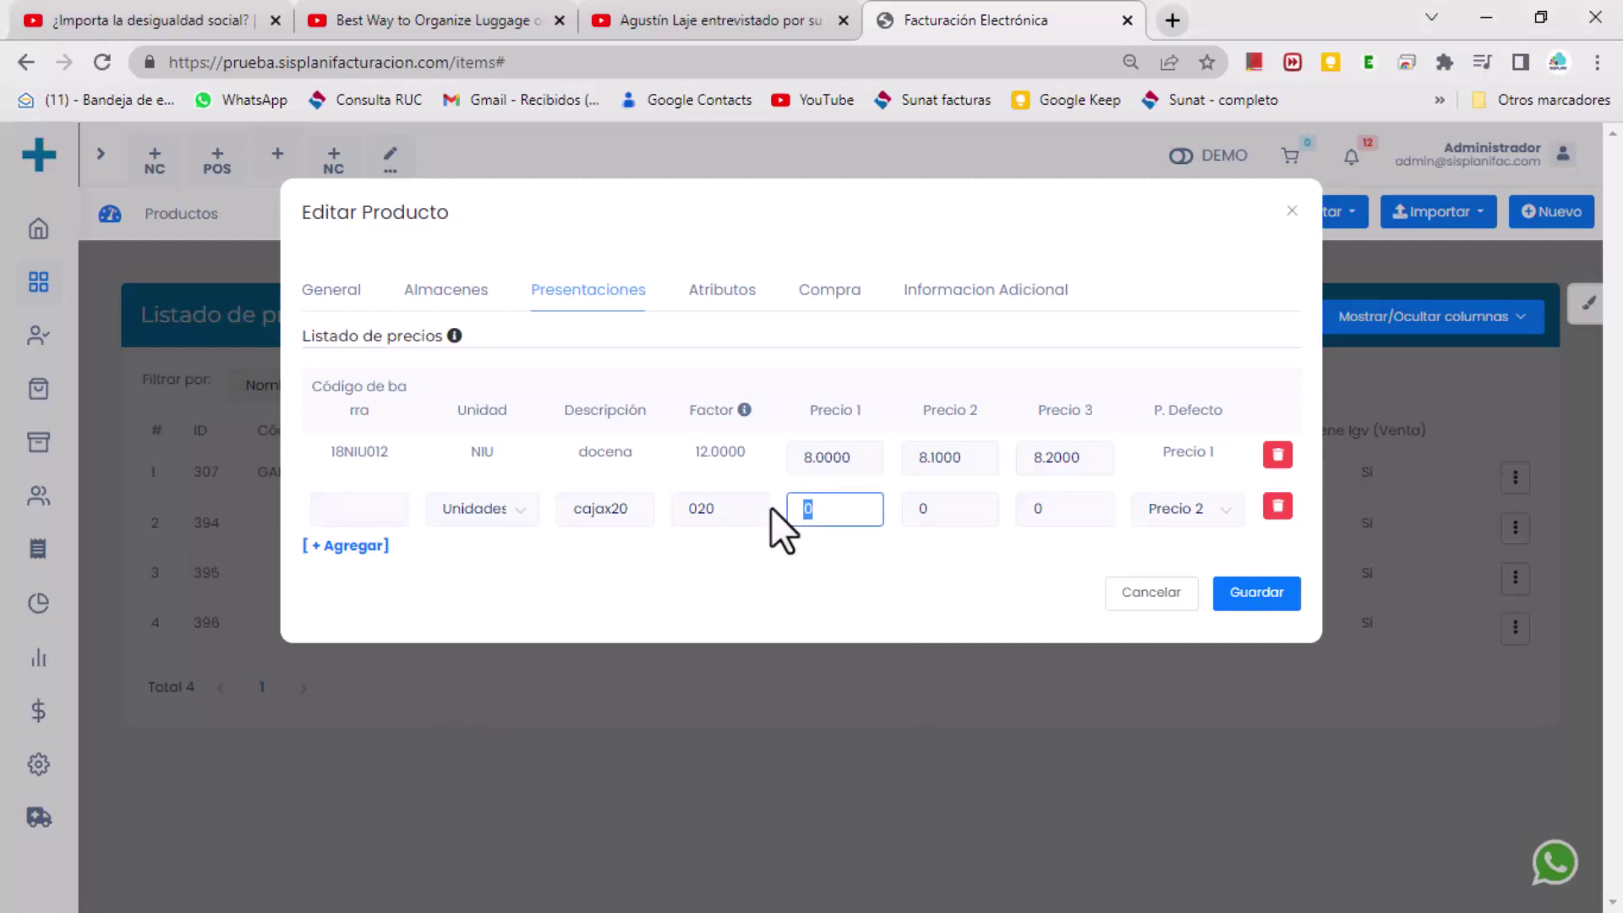
type("13.5")
left_click(935, 507)
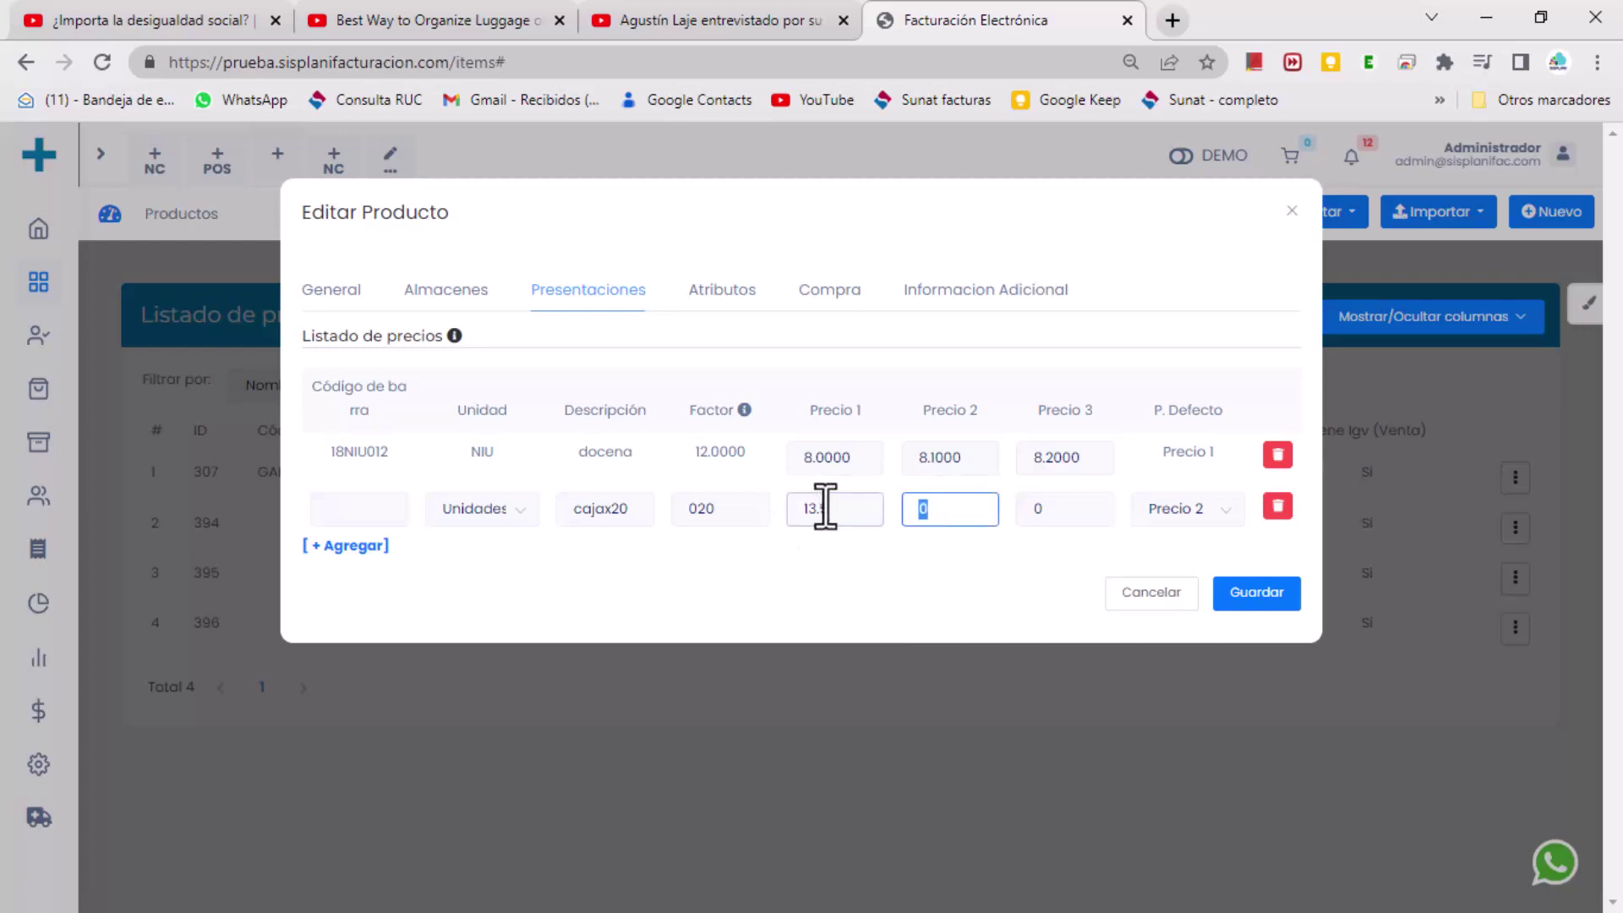
type("13.6")
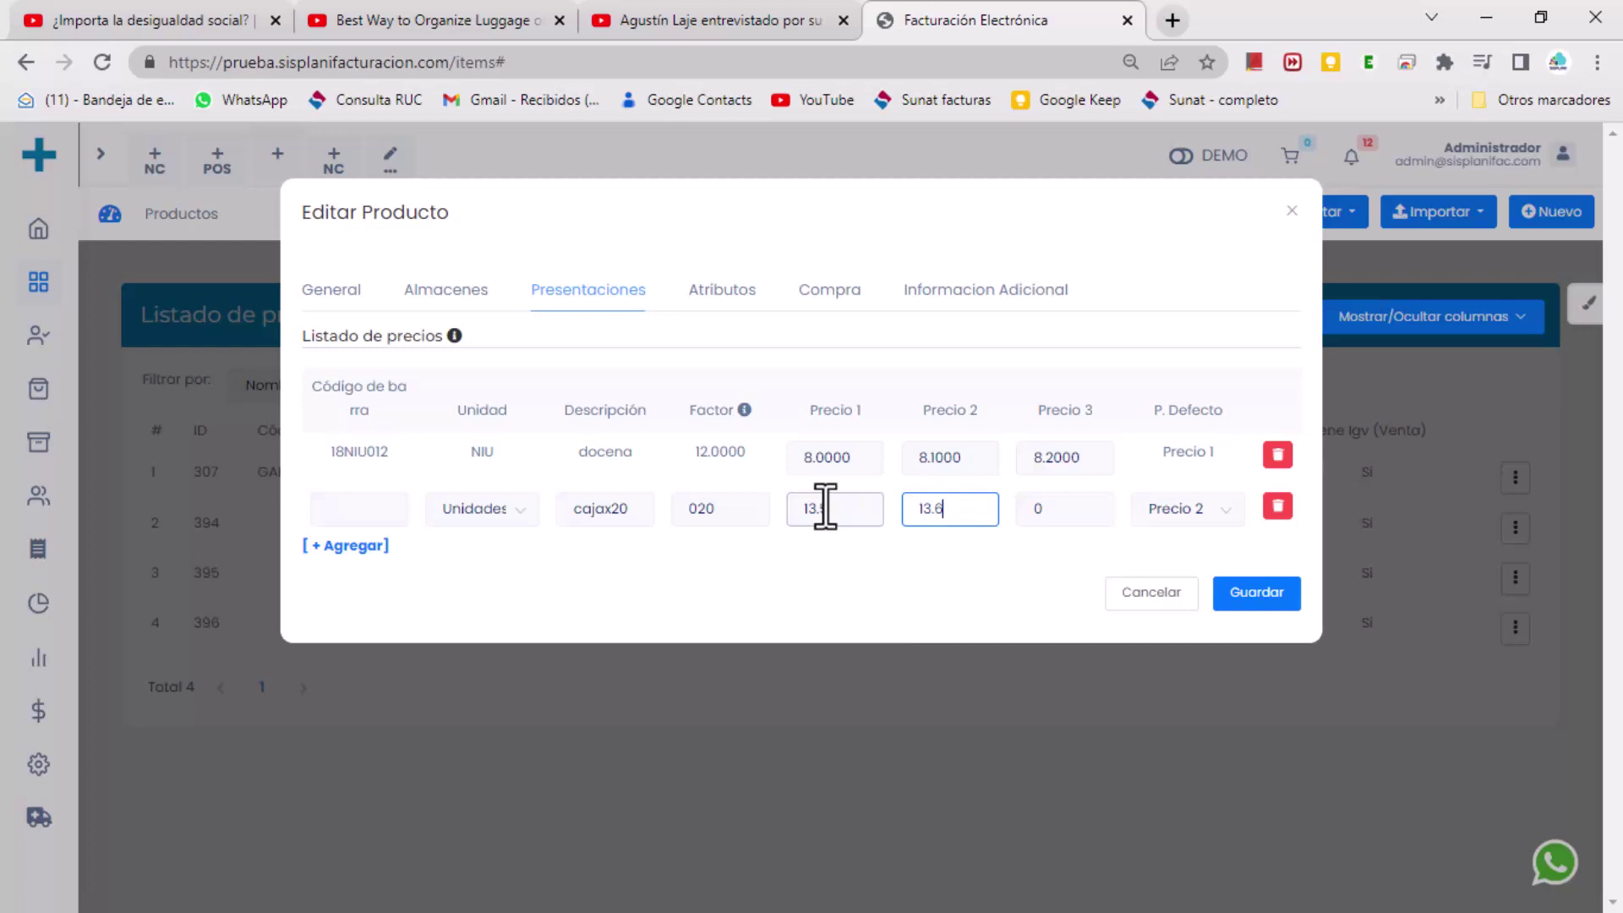
left_click(1080, 509)
type("13")
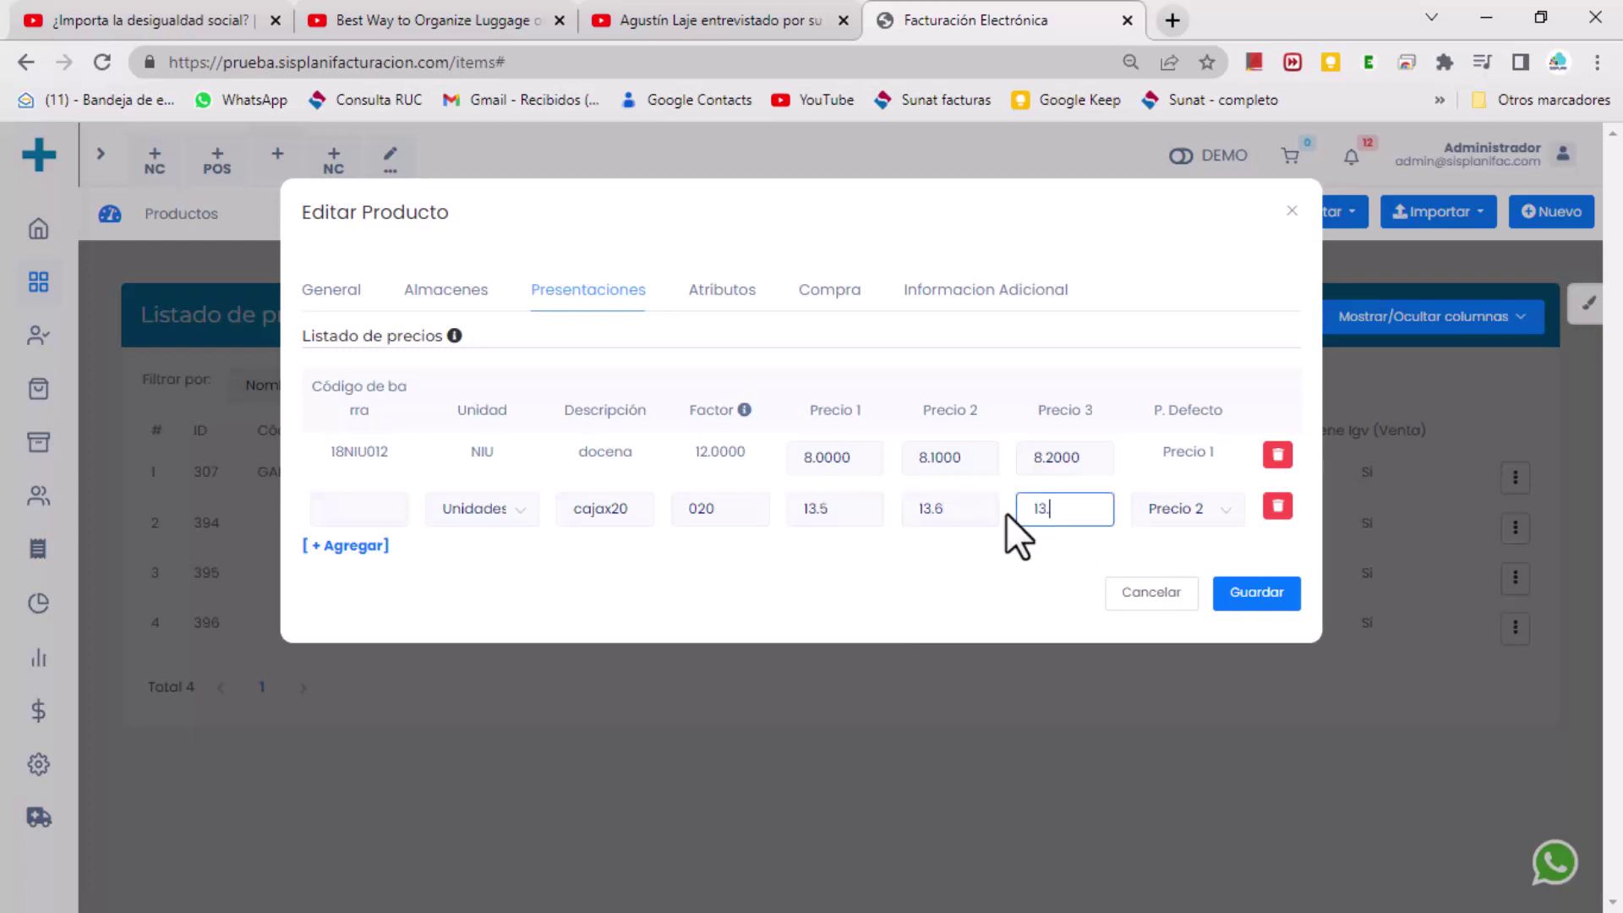
type(".7")
left_click(1226, 518)
left_click(1198, 564)
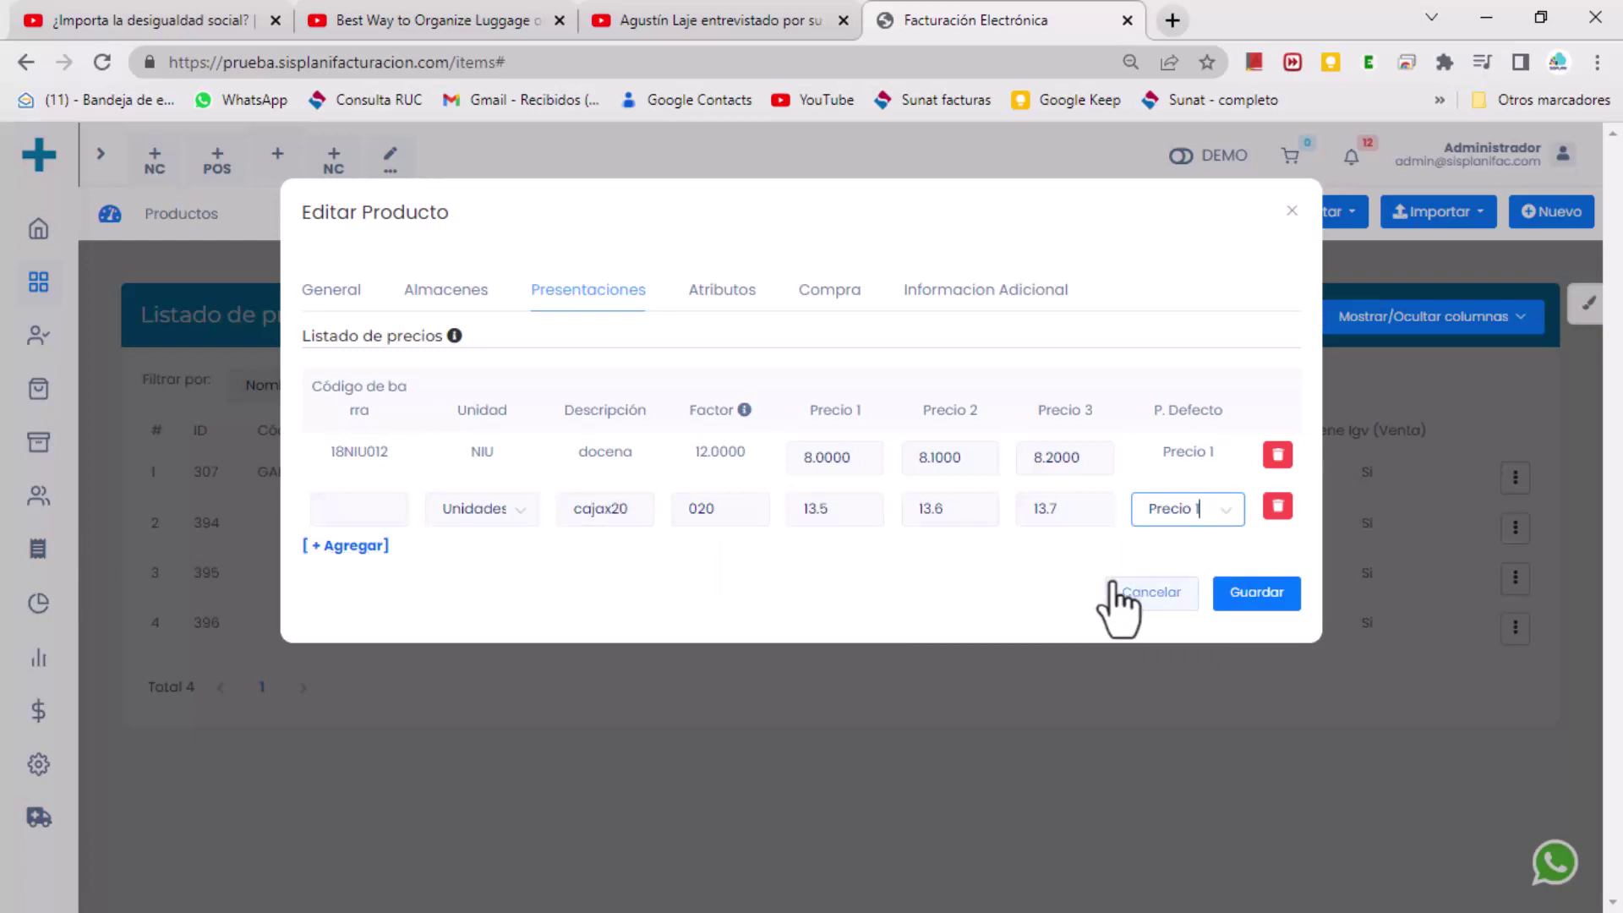
left_click(1248, 602)
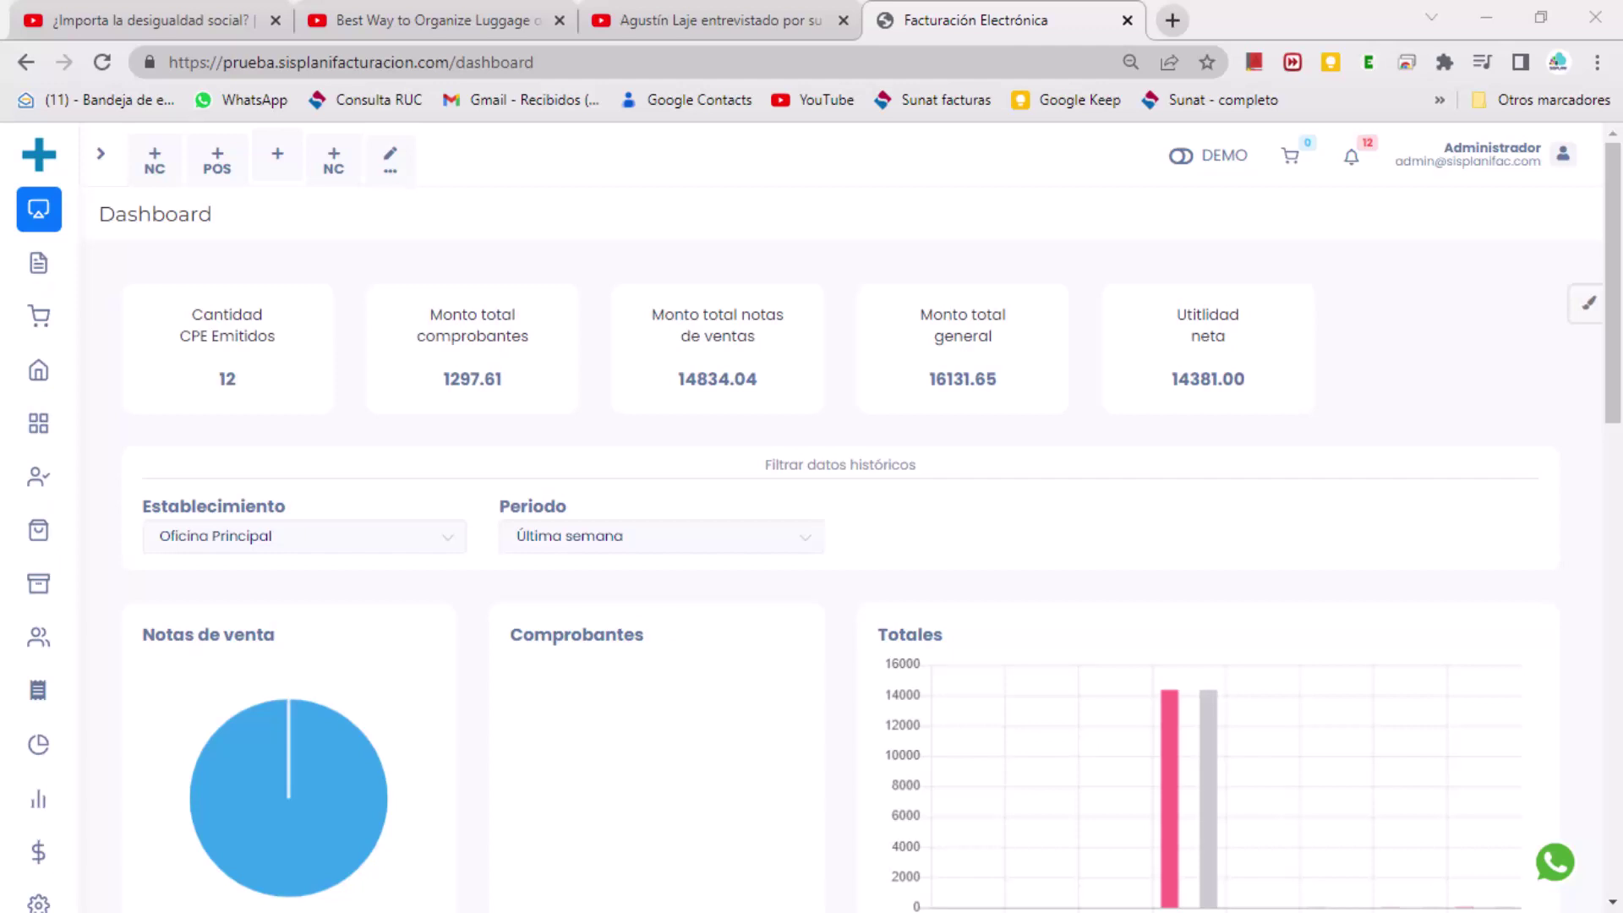
Go to the inventory movements and start a new product entry (Ingreso) into the warehouse.
mouse_move(46, 222)
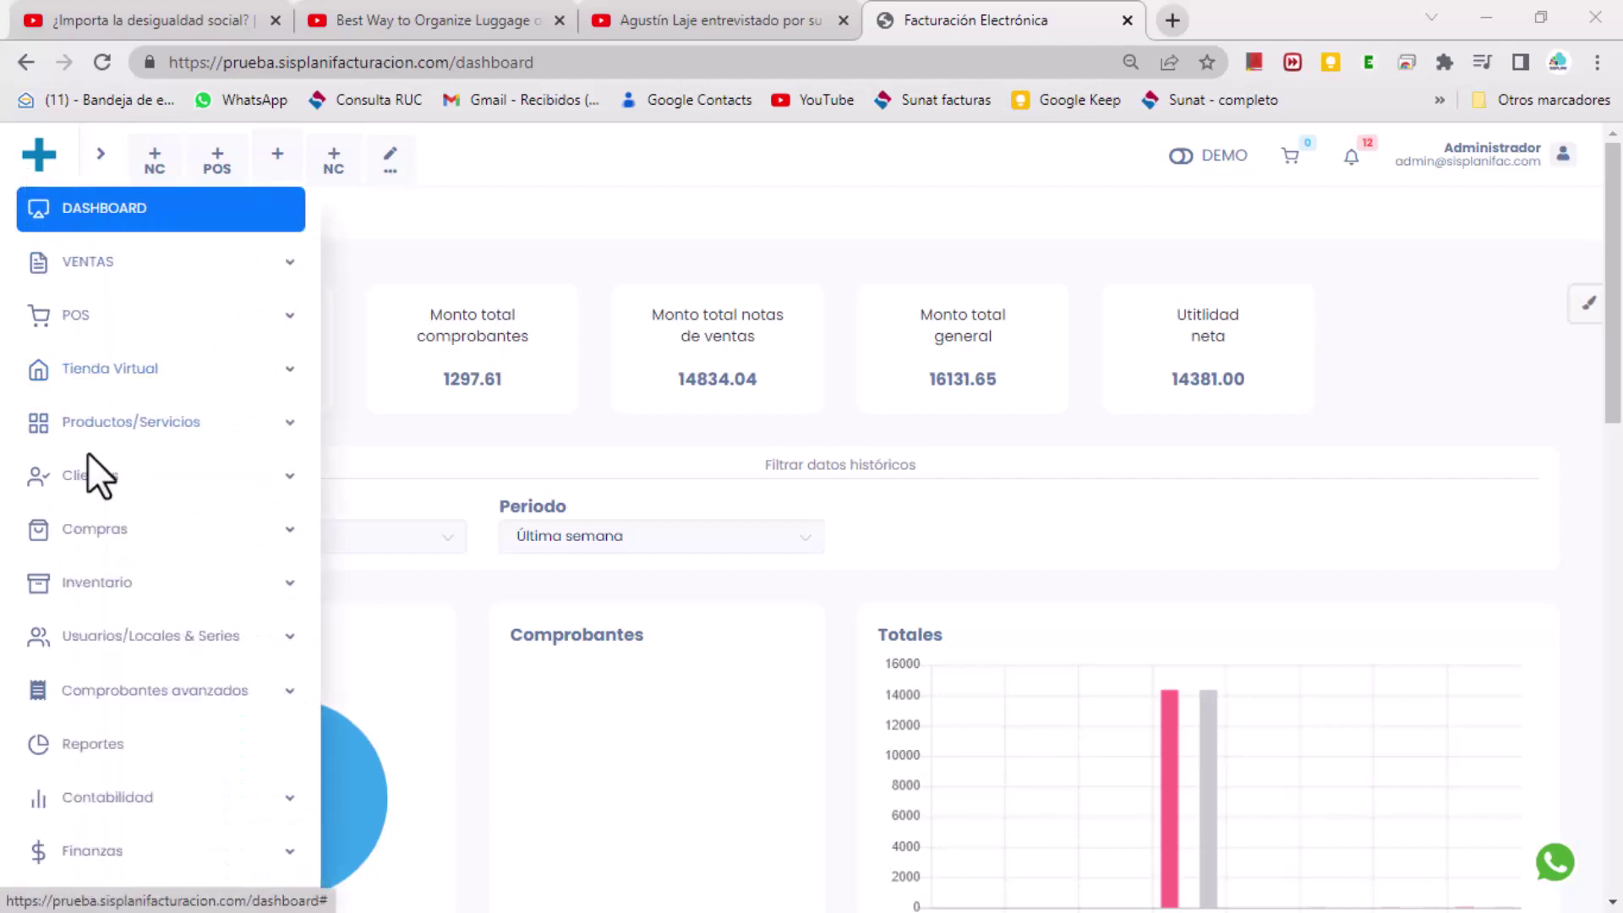
left_click(75, 582)
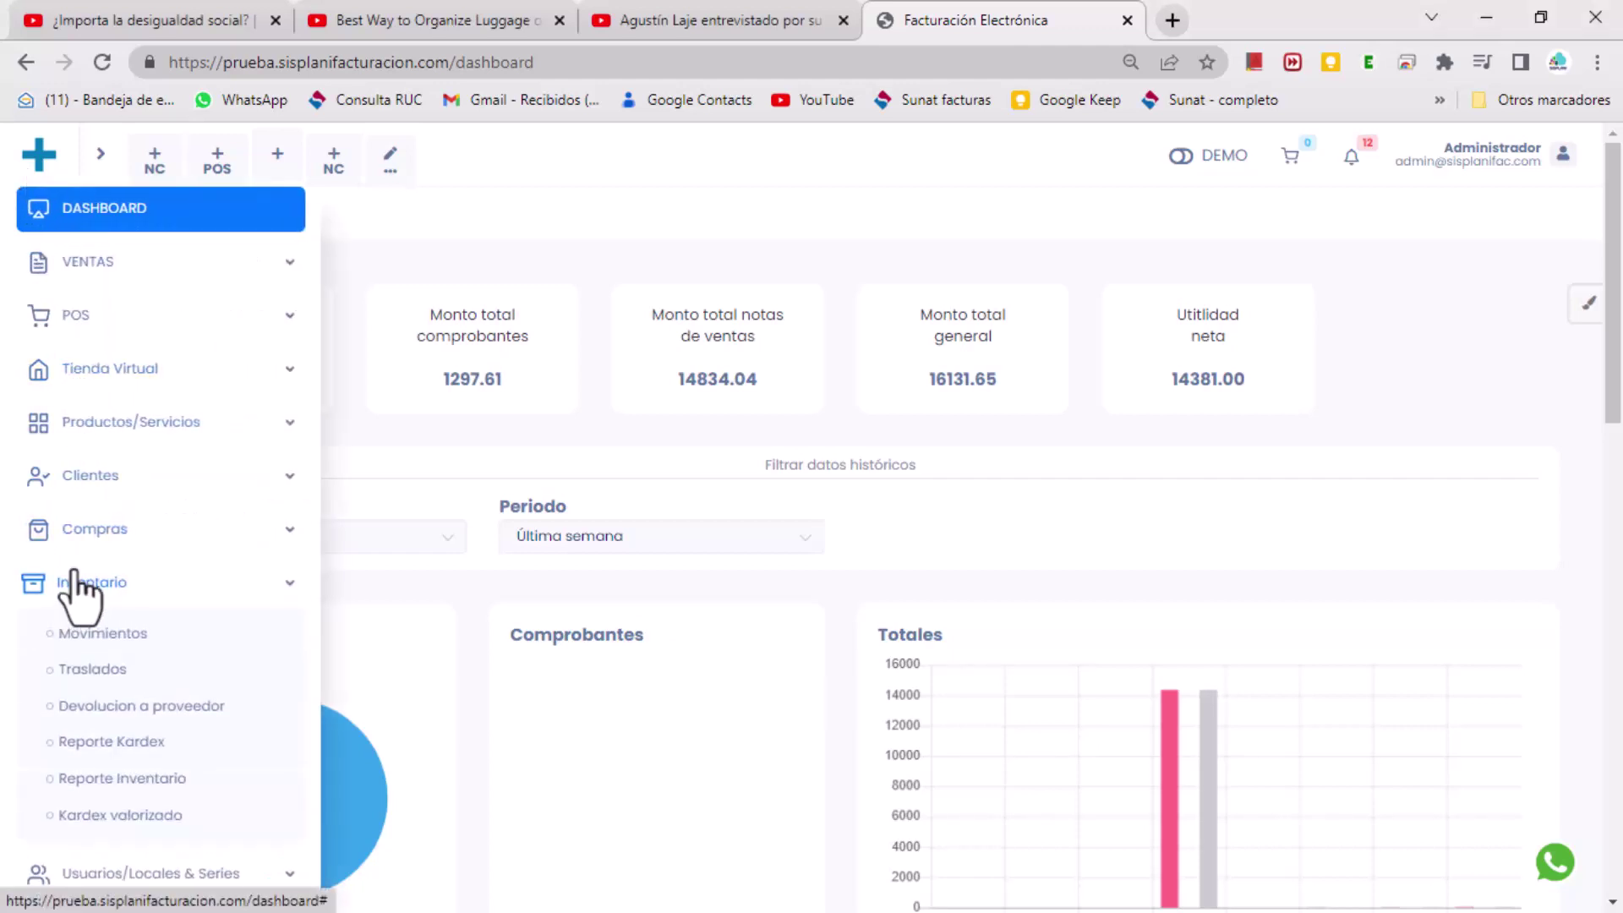
left_click(112, 634)
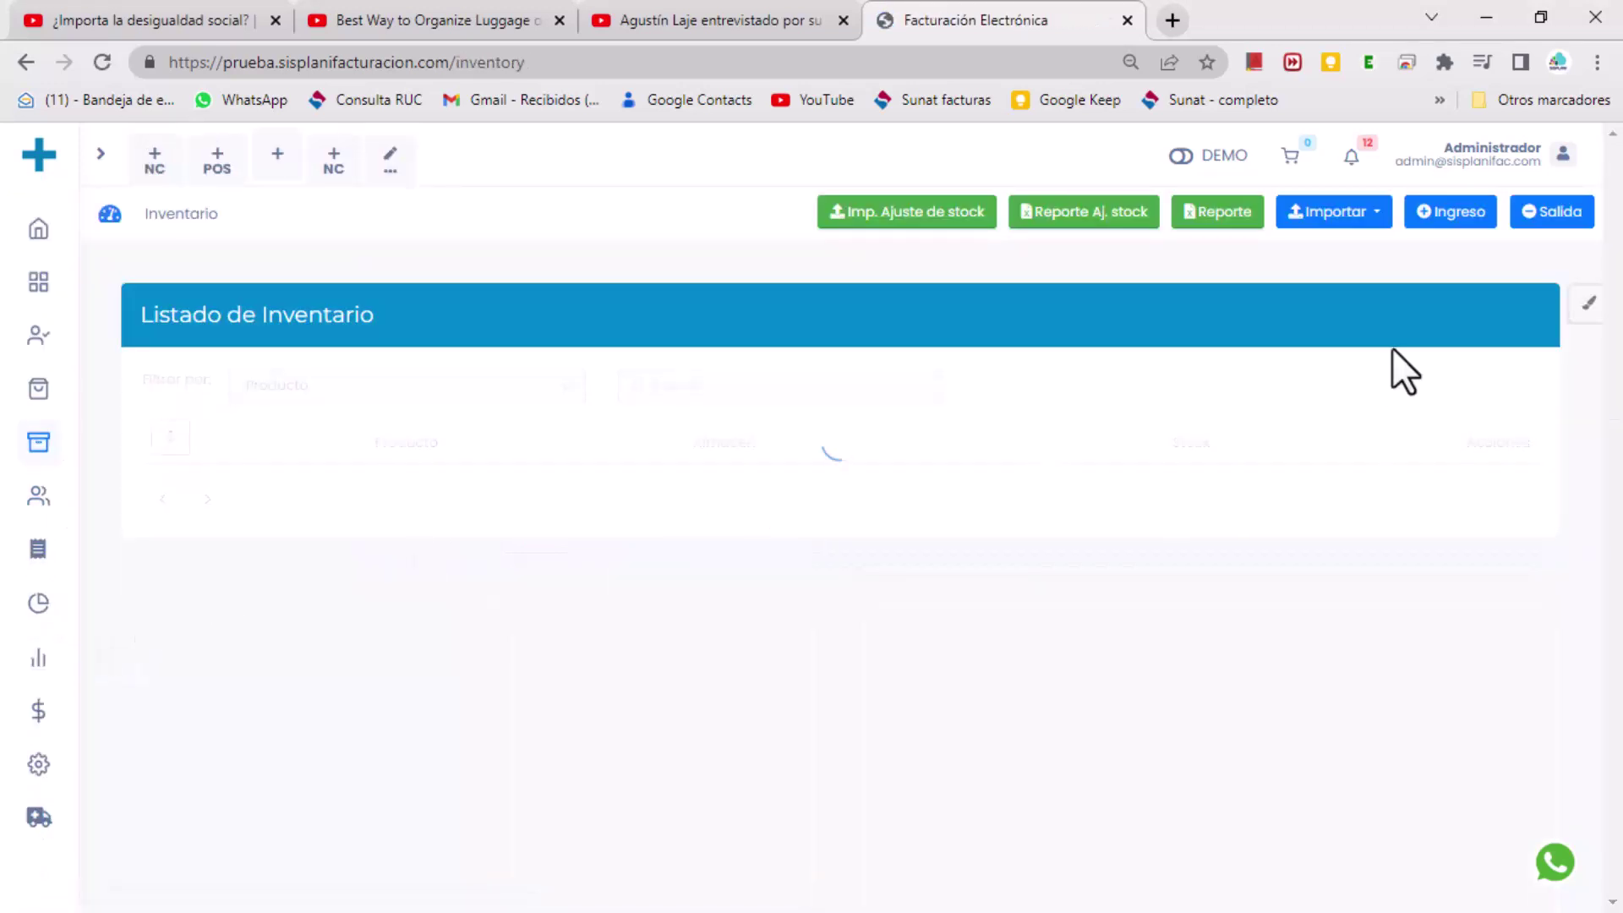
left_click(1456, 218)
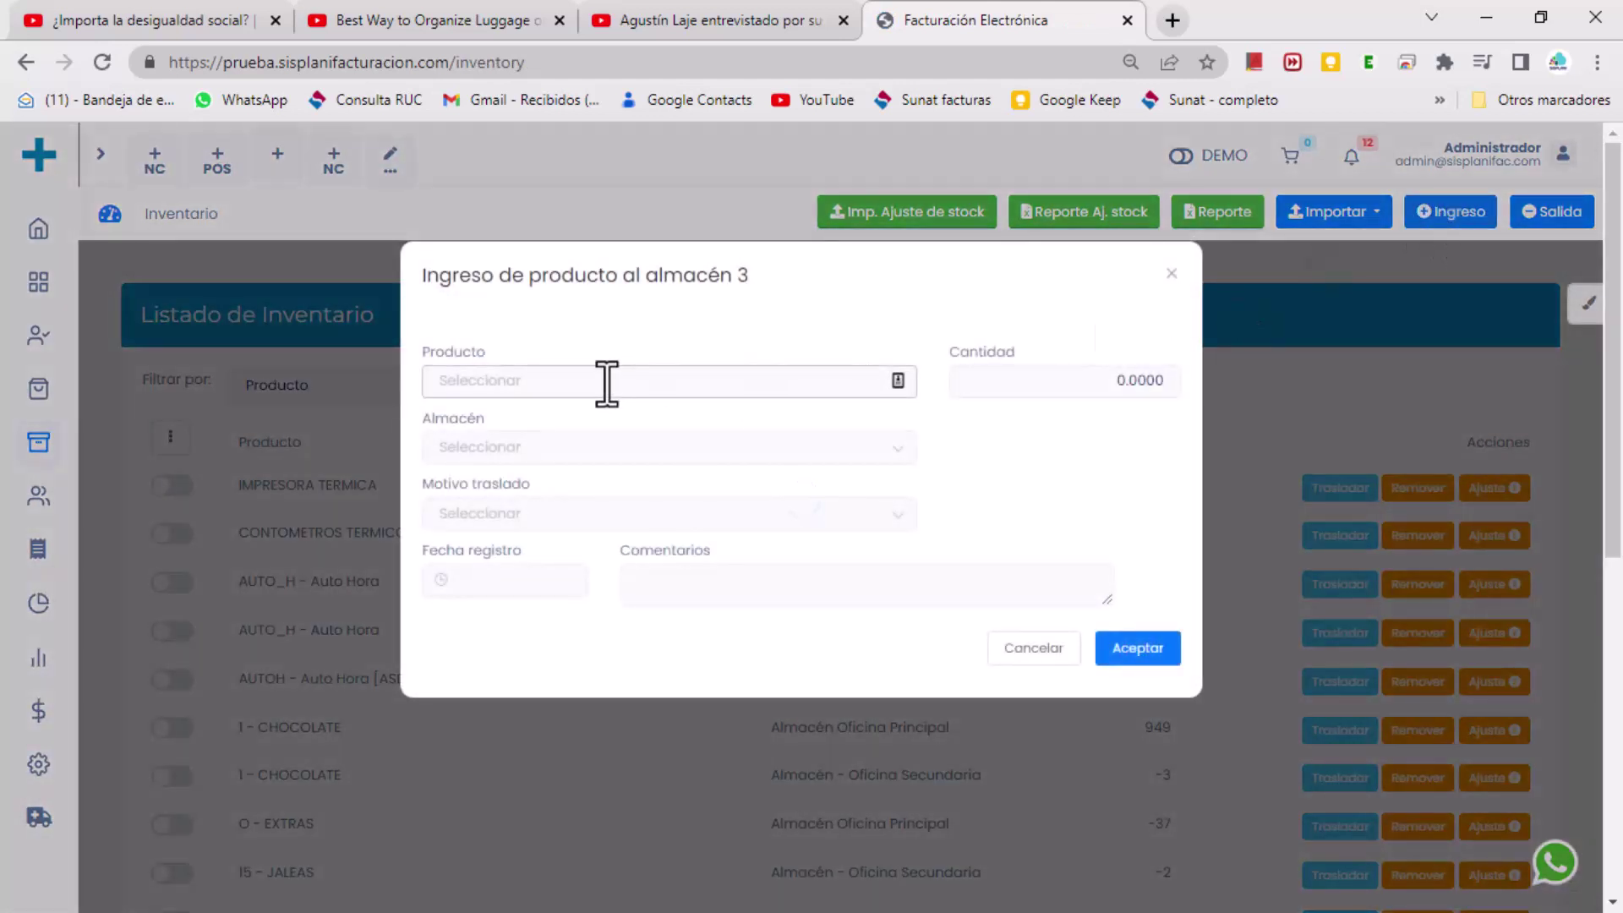
Select galleta margarita paquete chico as the product of the stock entry and set its quantity to 100.
left_click(607, 382)
type("ga")
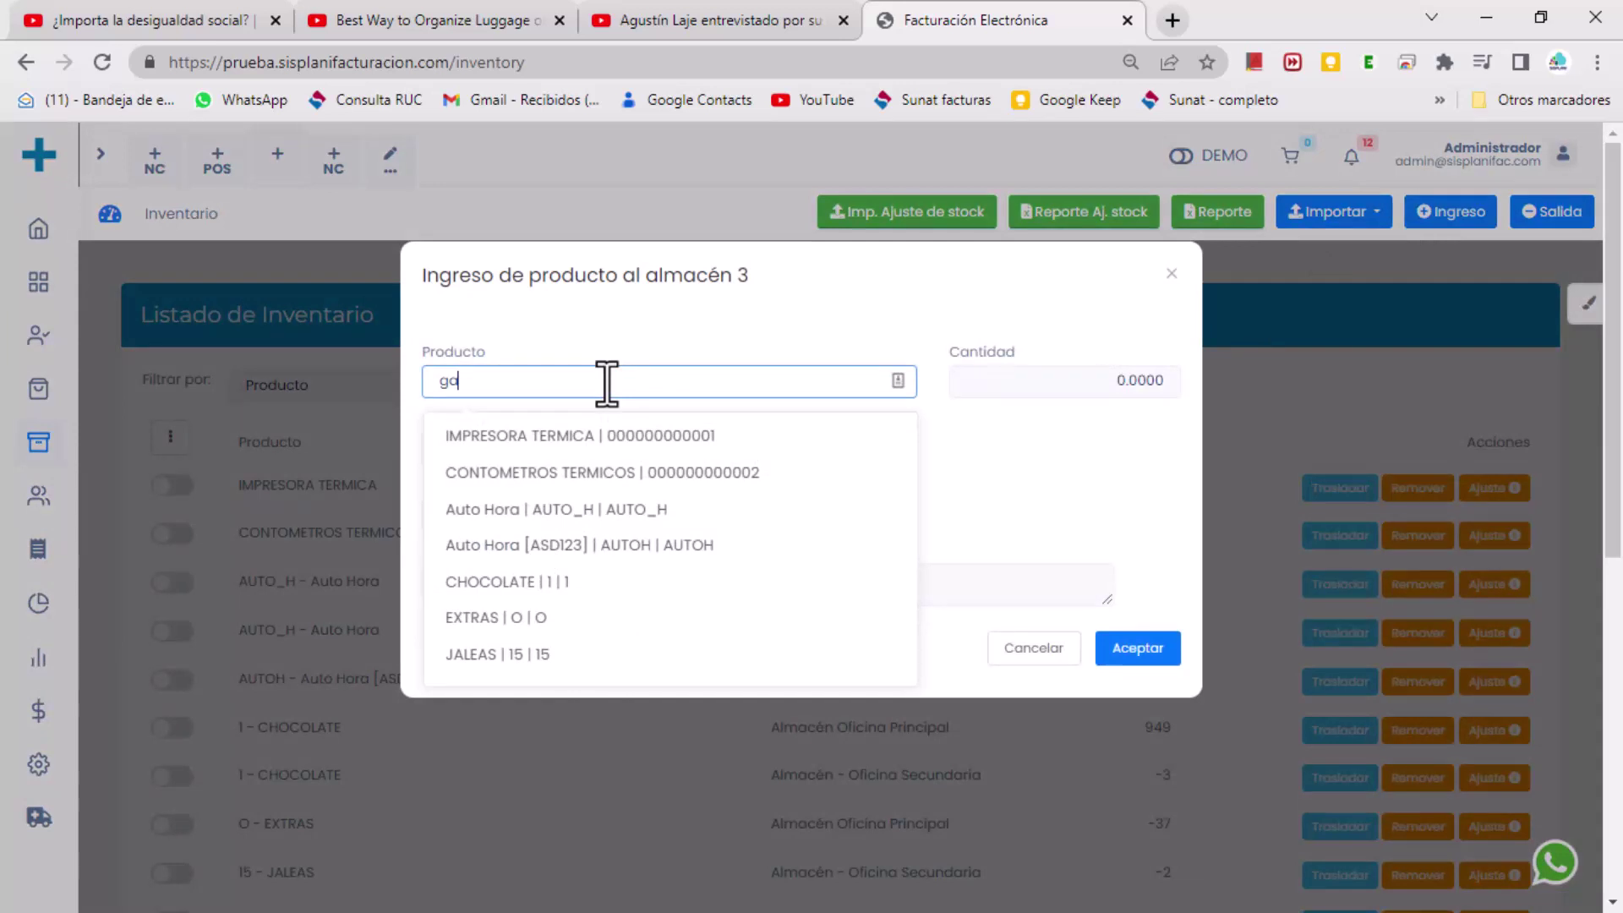
type("lleta")
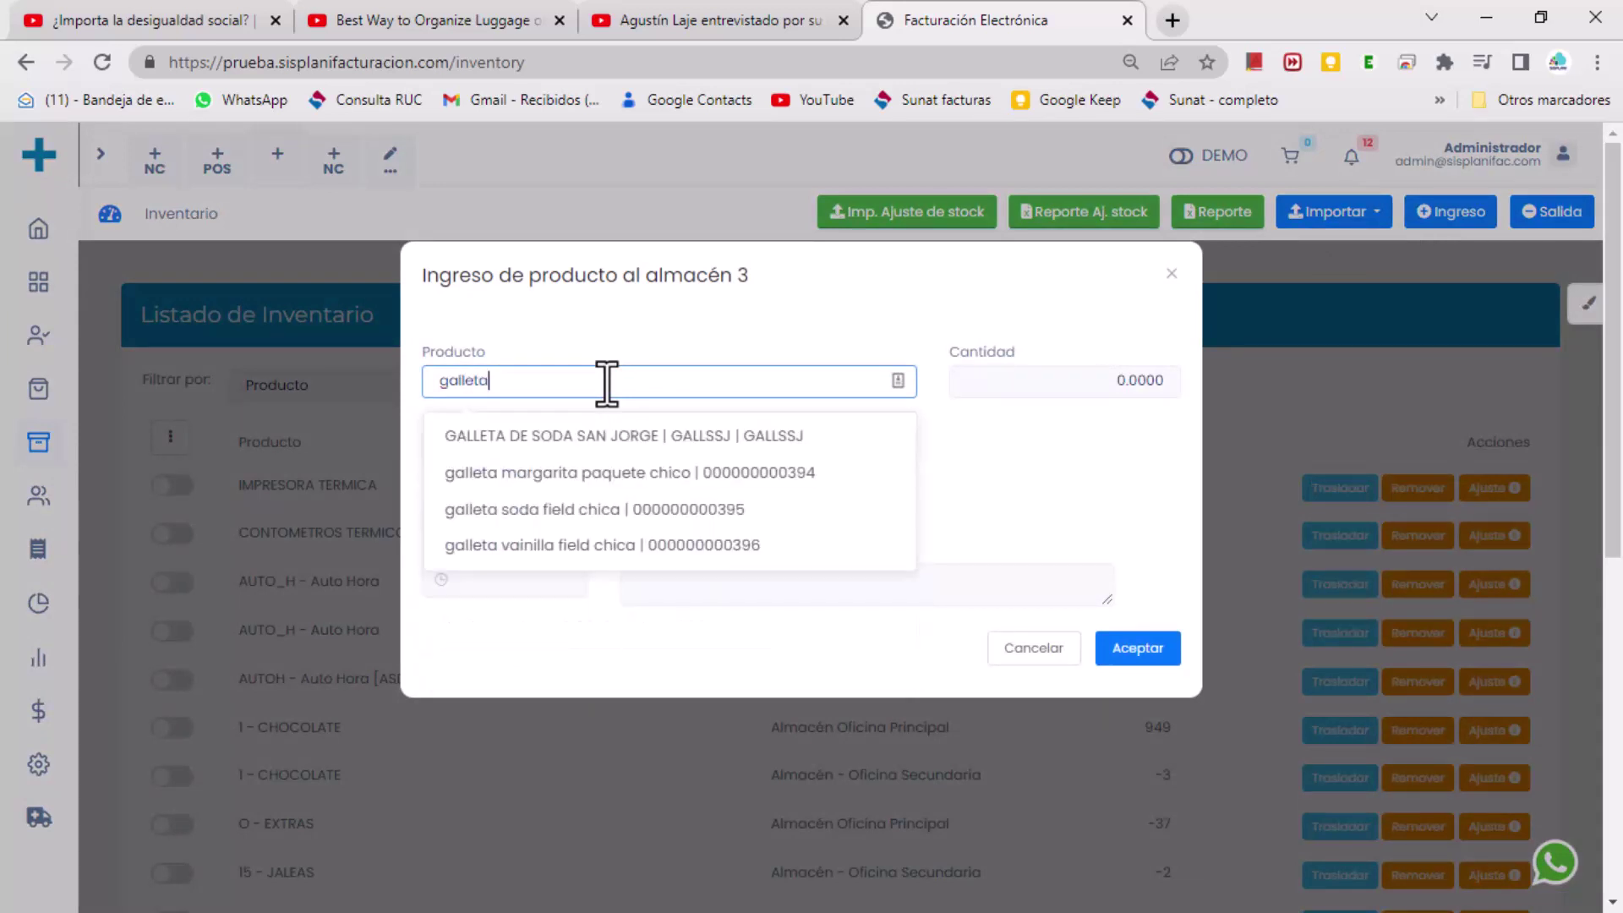
left_click(542, 473)
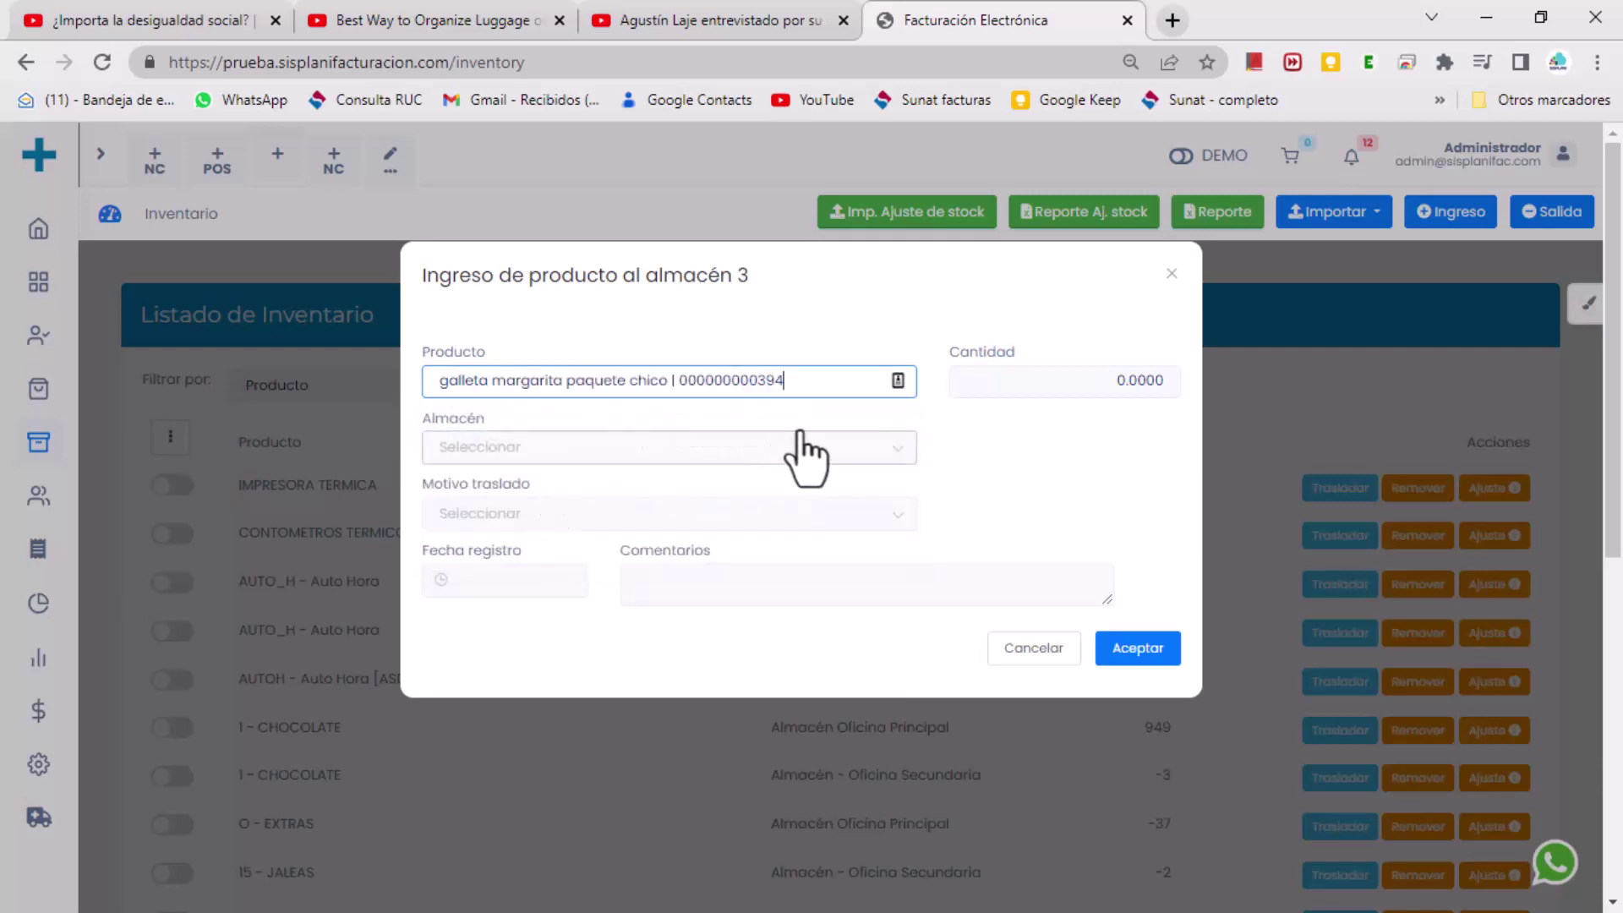
left_click_drag(1019, 380, 1190, 378)
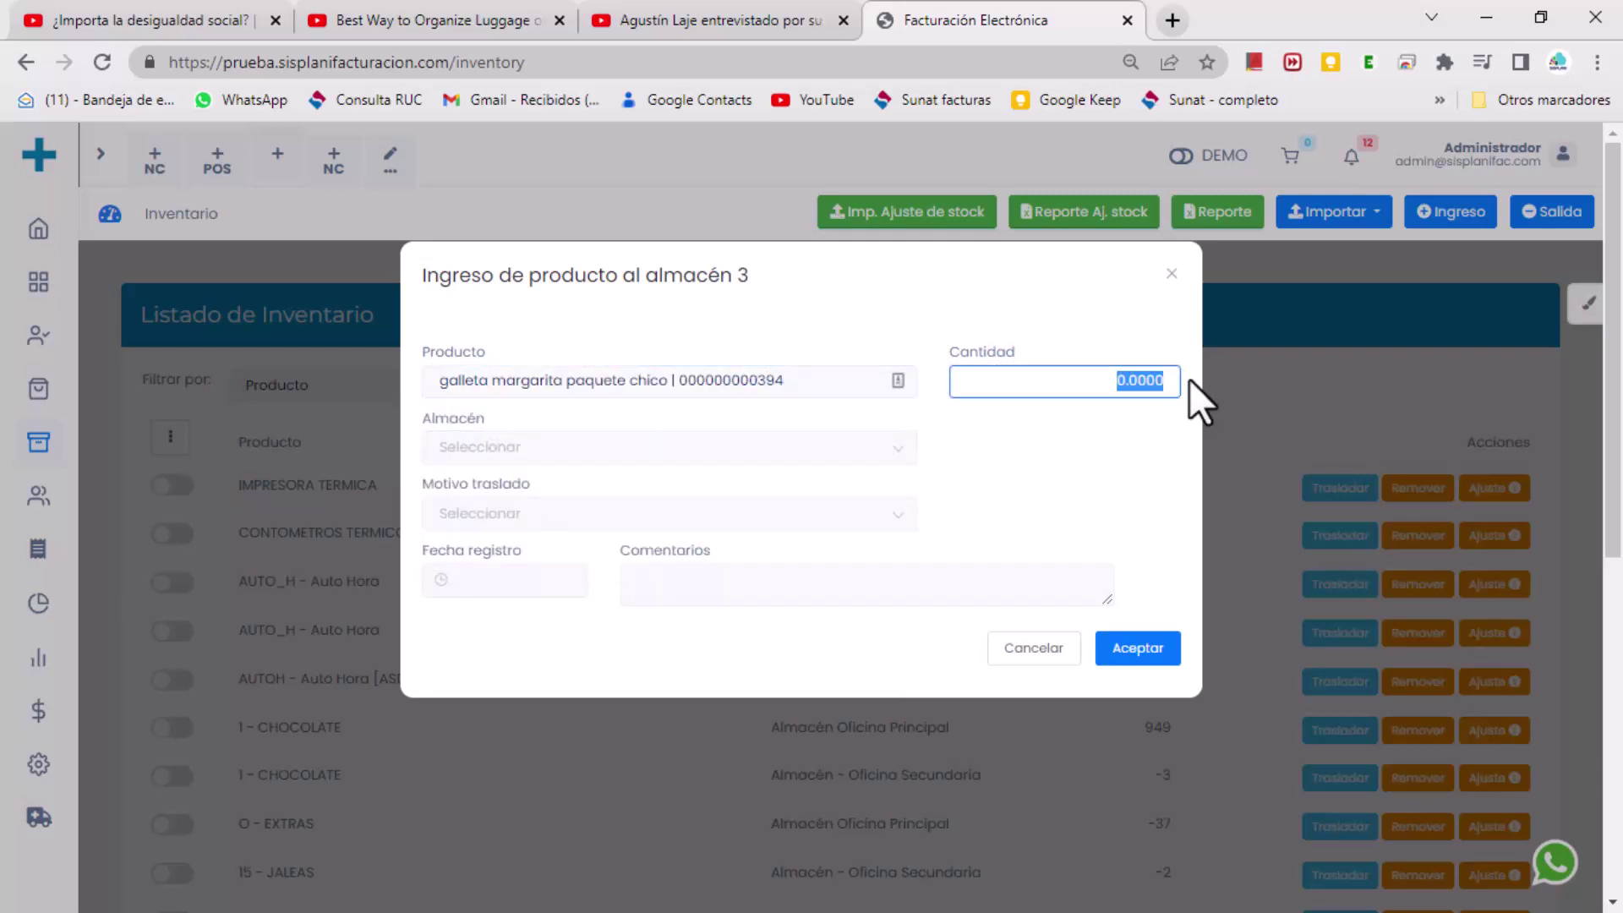
key("BackSpace")
Assign the entry to Almacén Oficina Principal with Compra nacional as the transfer reason, and register it.
left_click(480, 469)
left_click(484, 450)
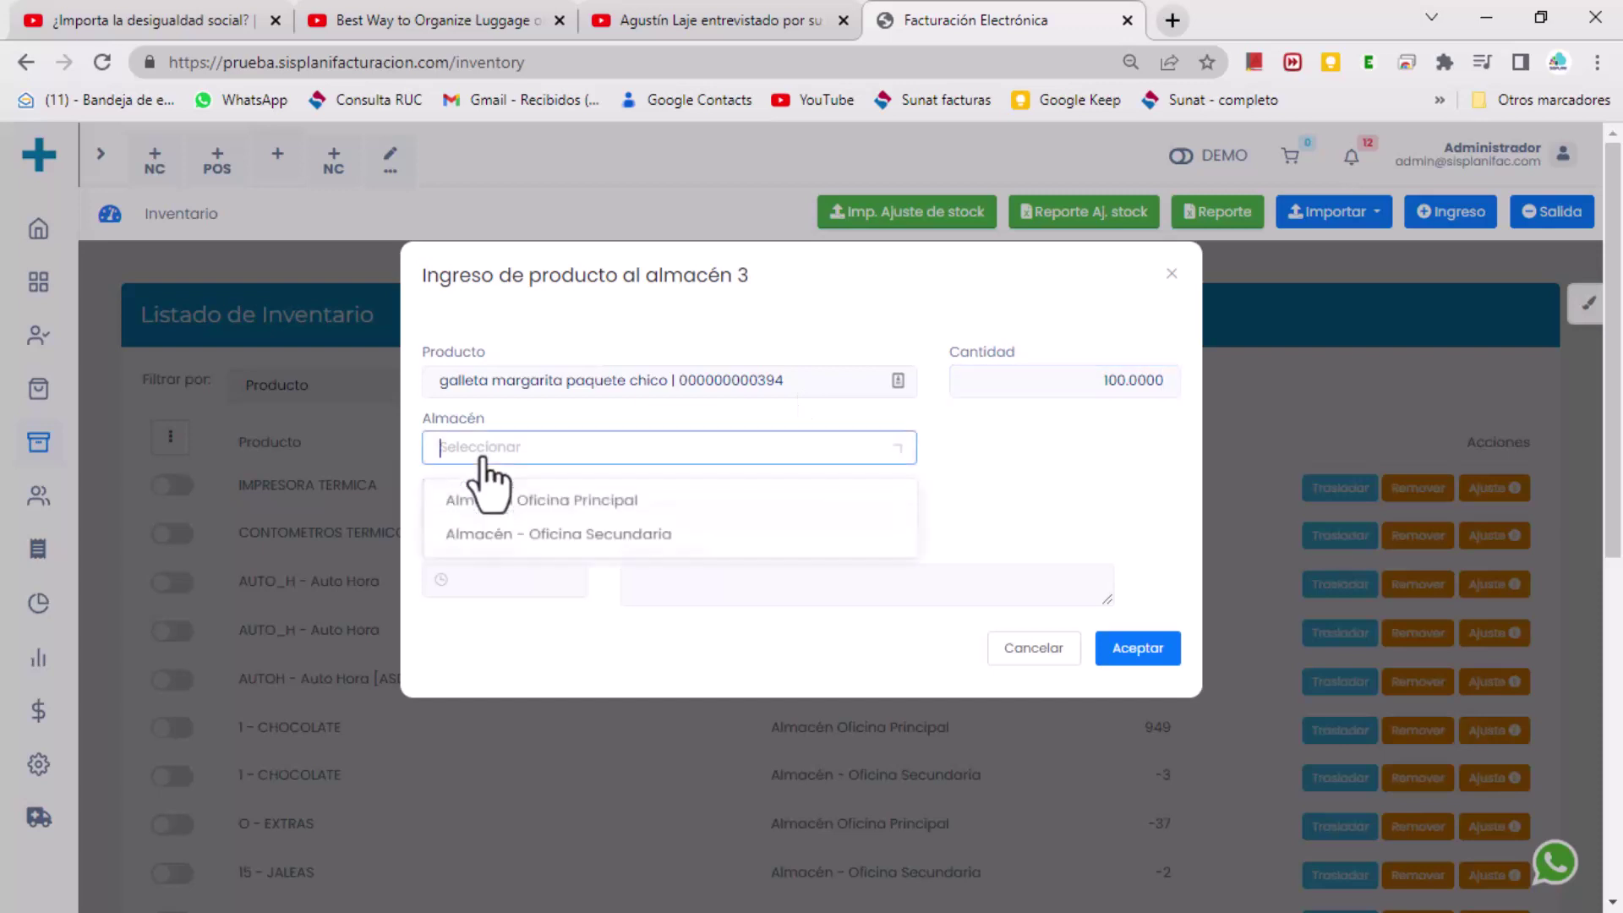
left_click(524, 503)
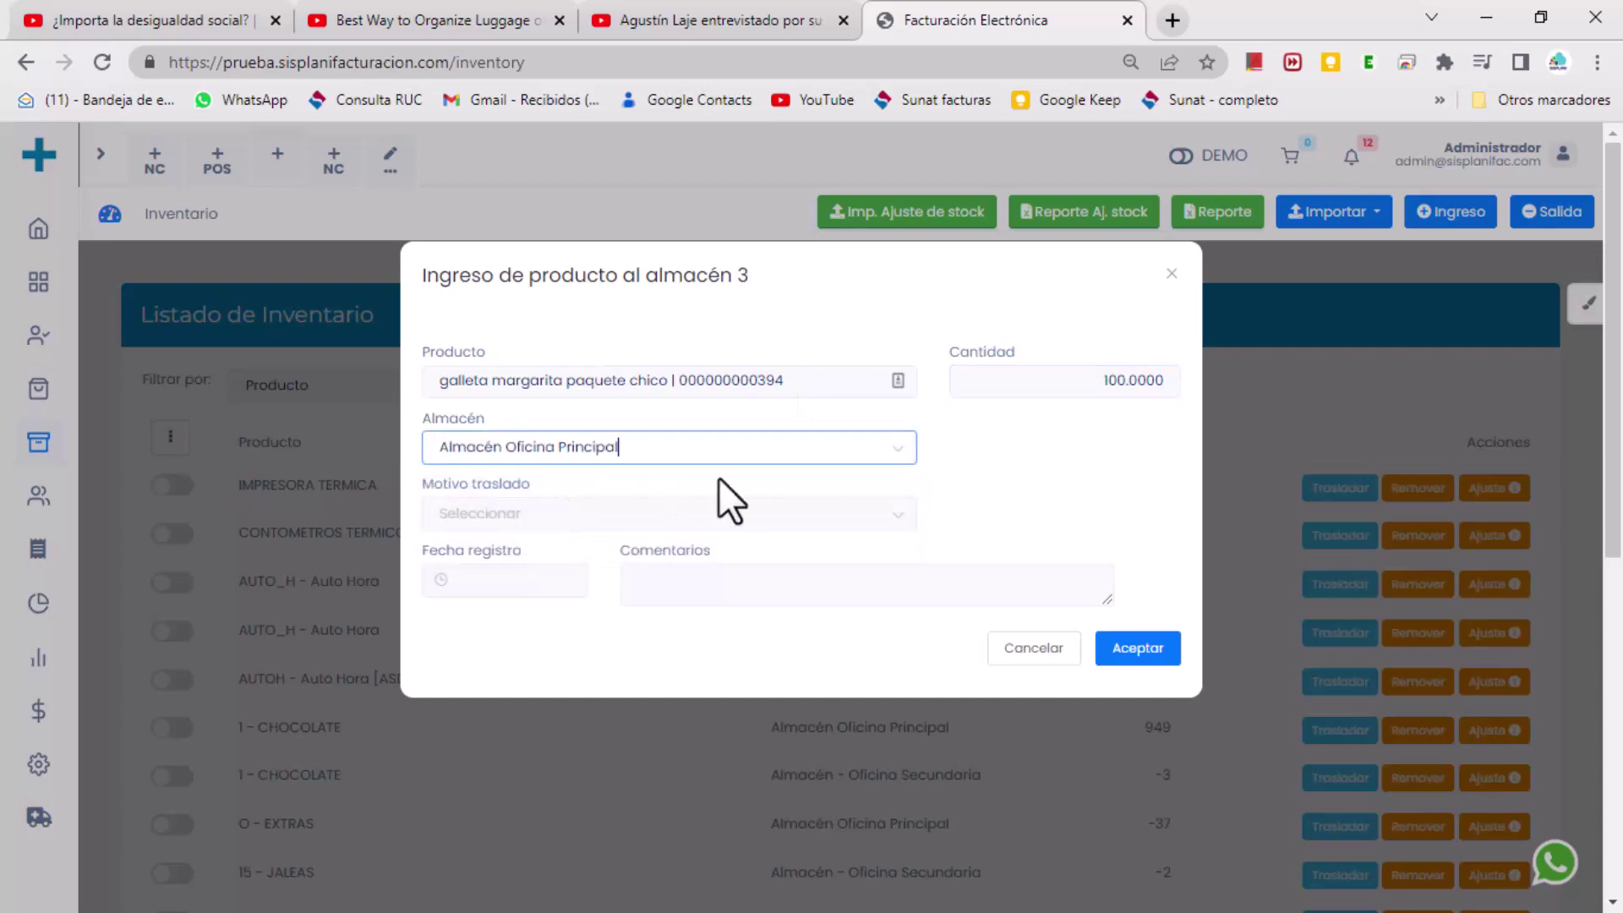
left_click(512, 514)
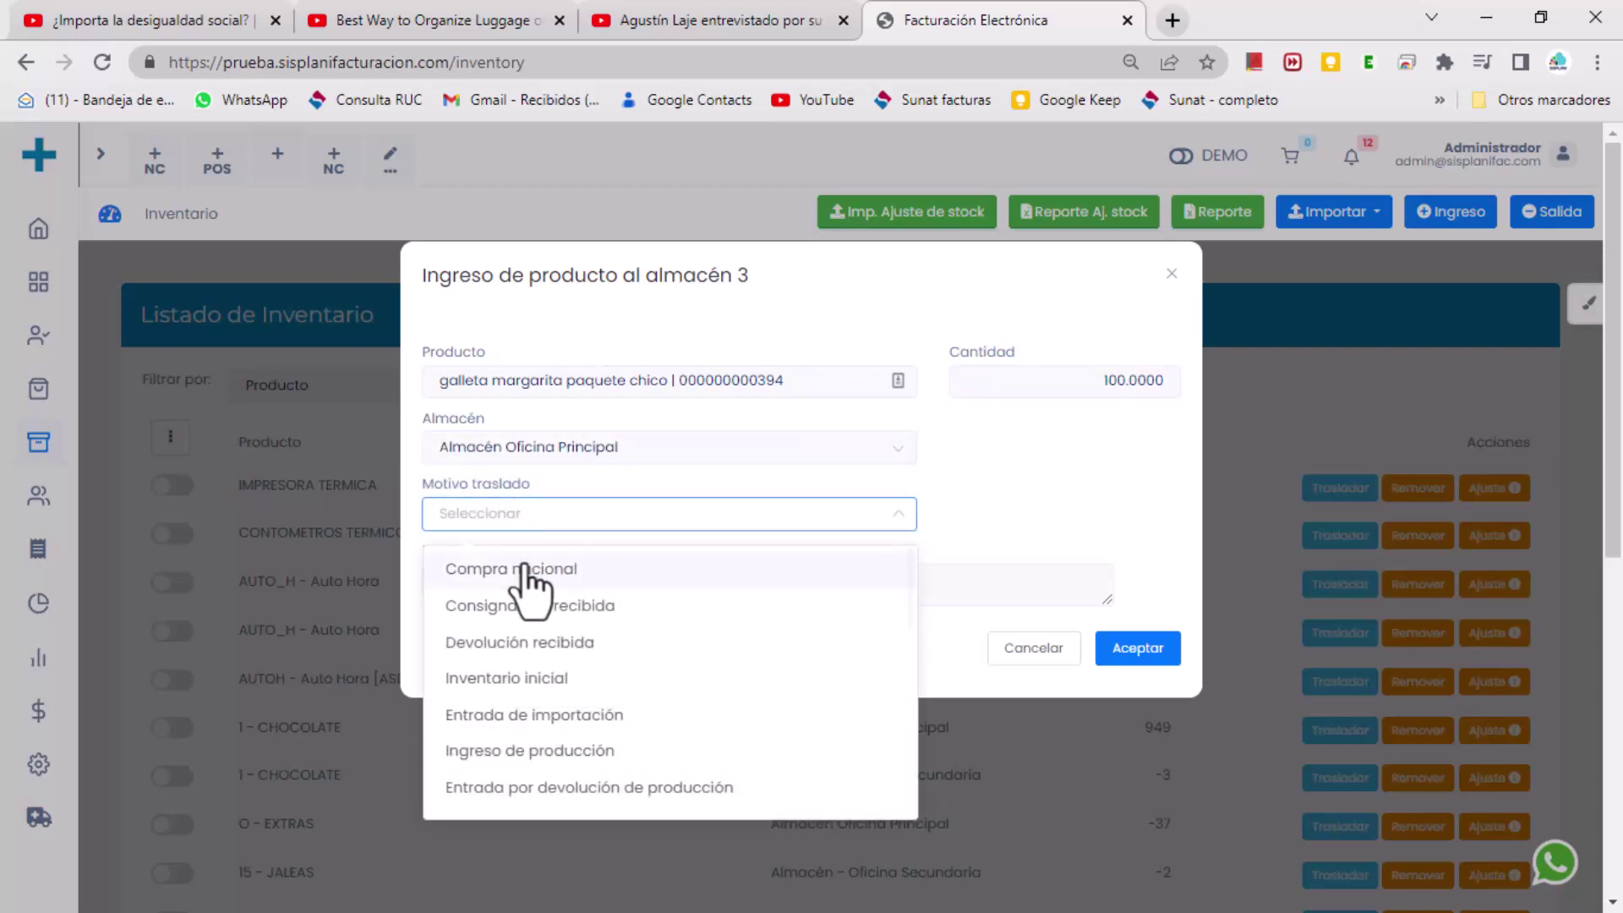
left_click(513, 568)
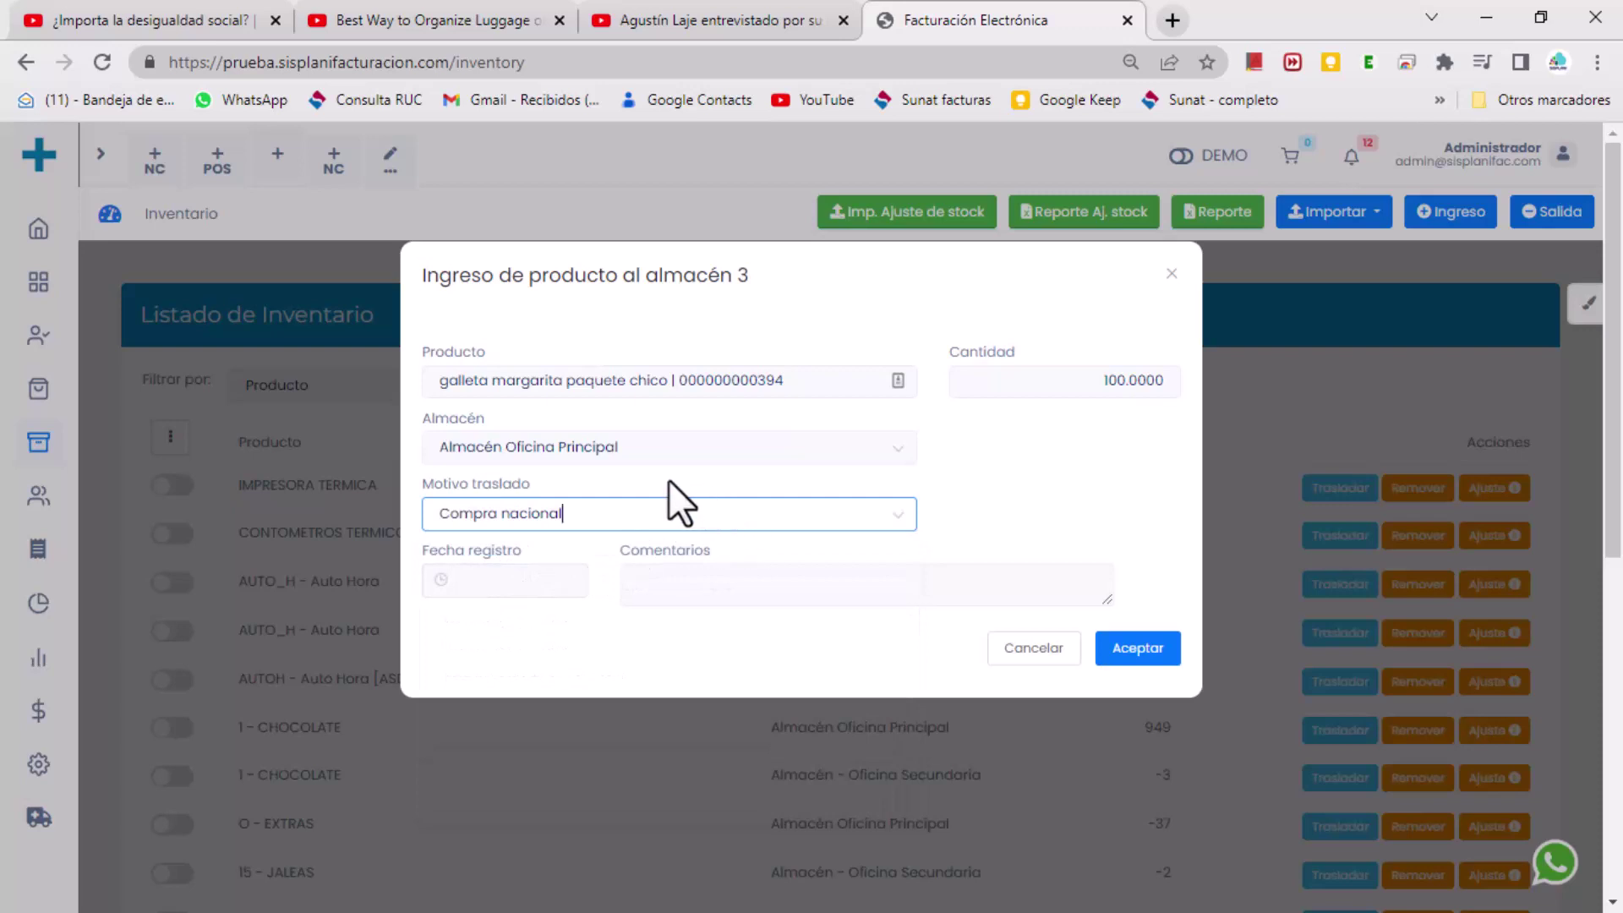
left_click(1143, 652)
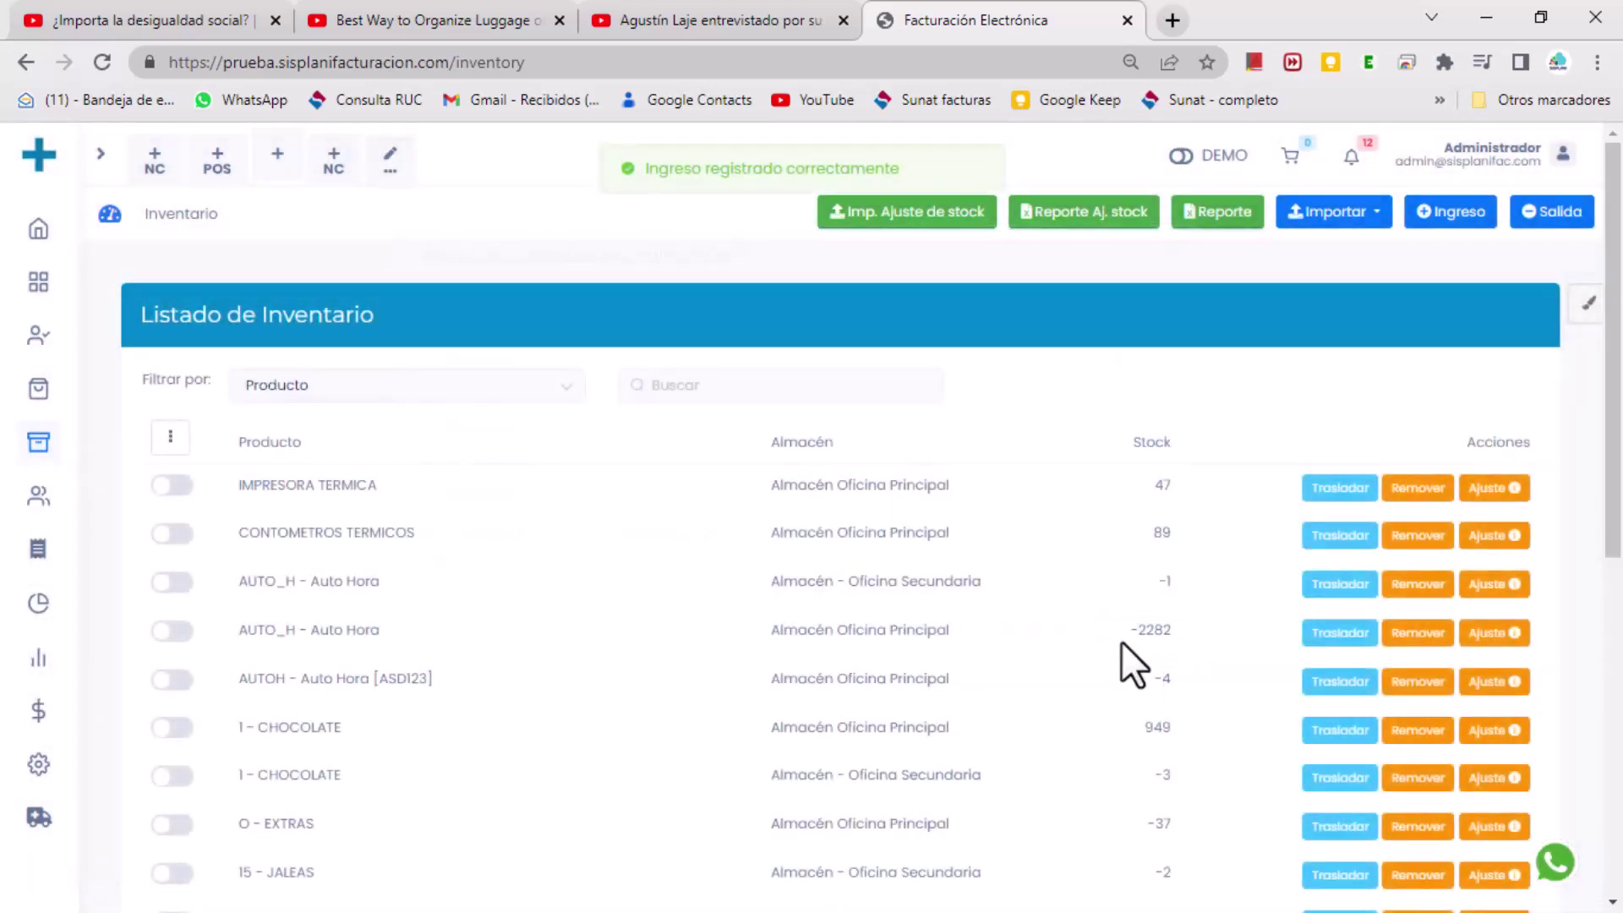
Search the inventory list for galleta.
left_click(744, 392)
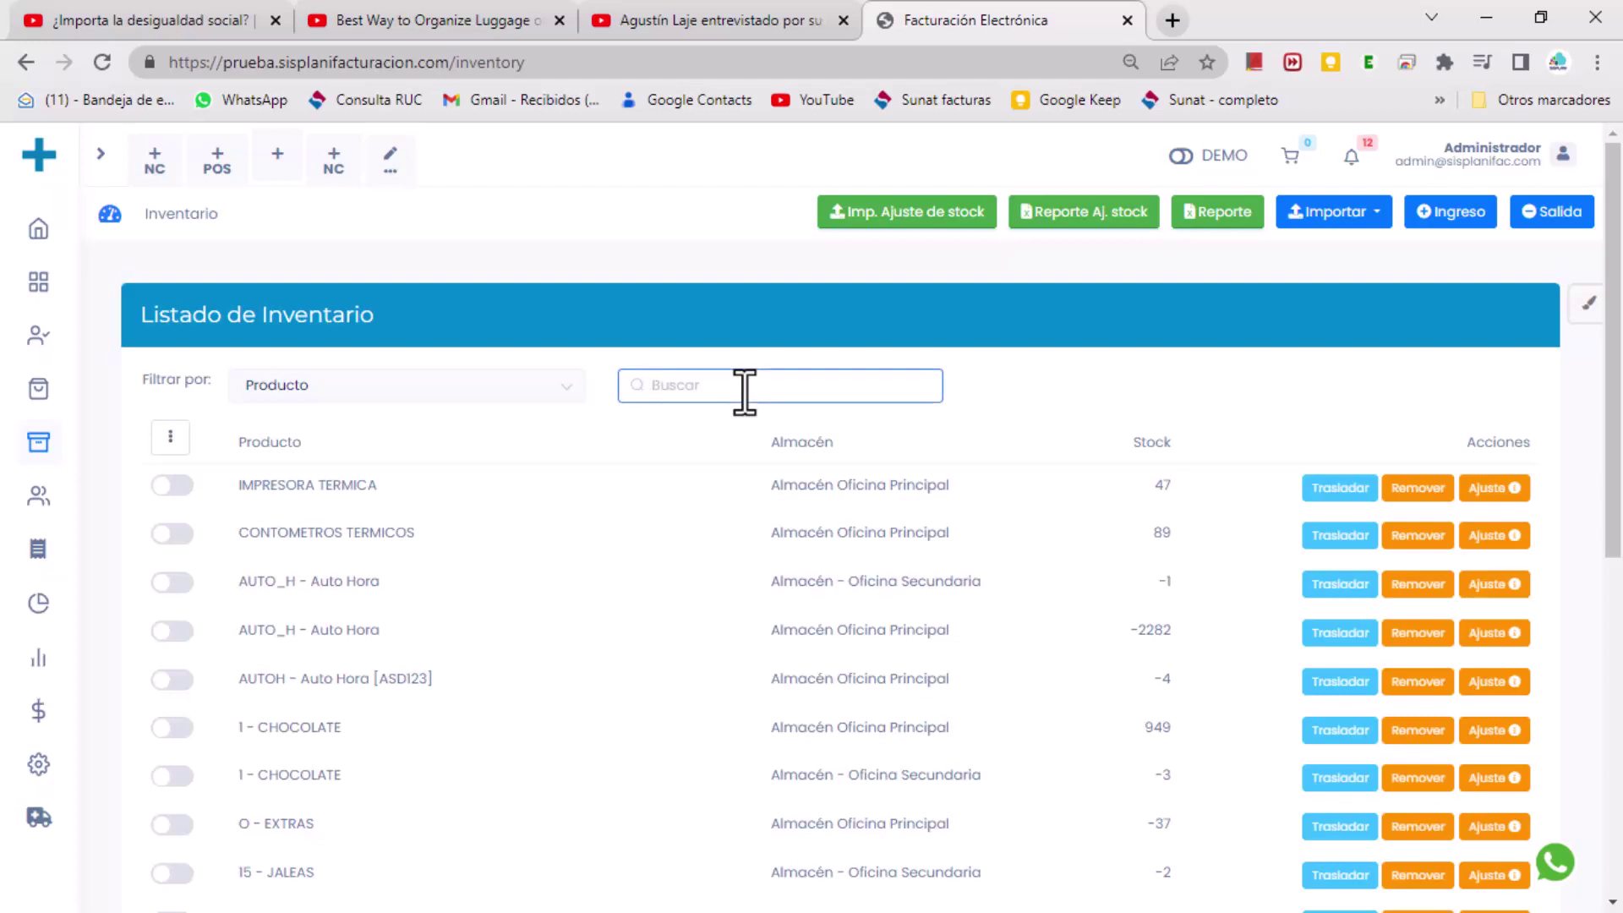
type("galleta")
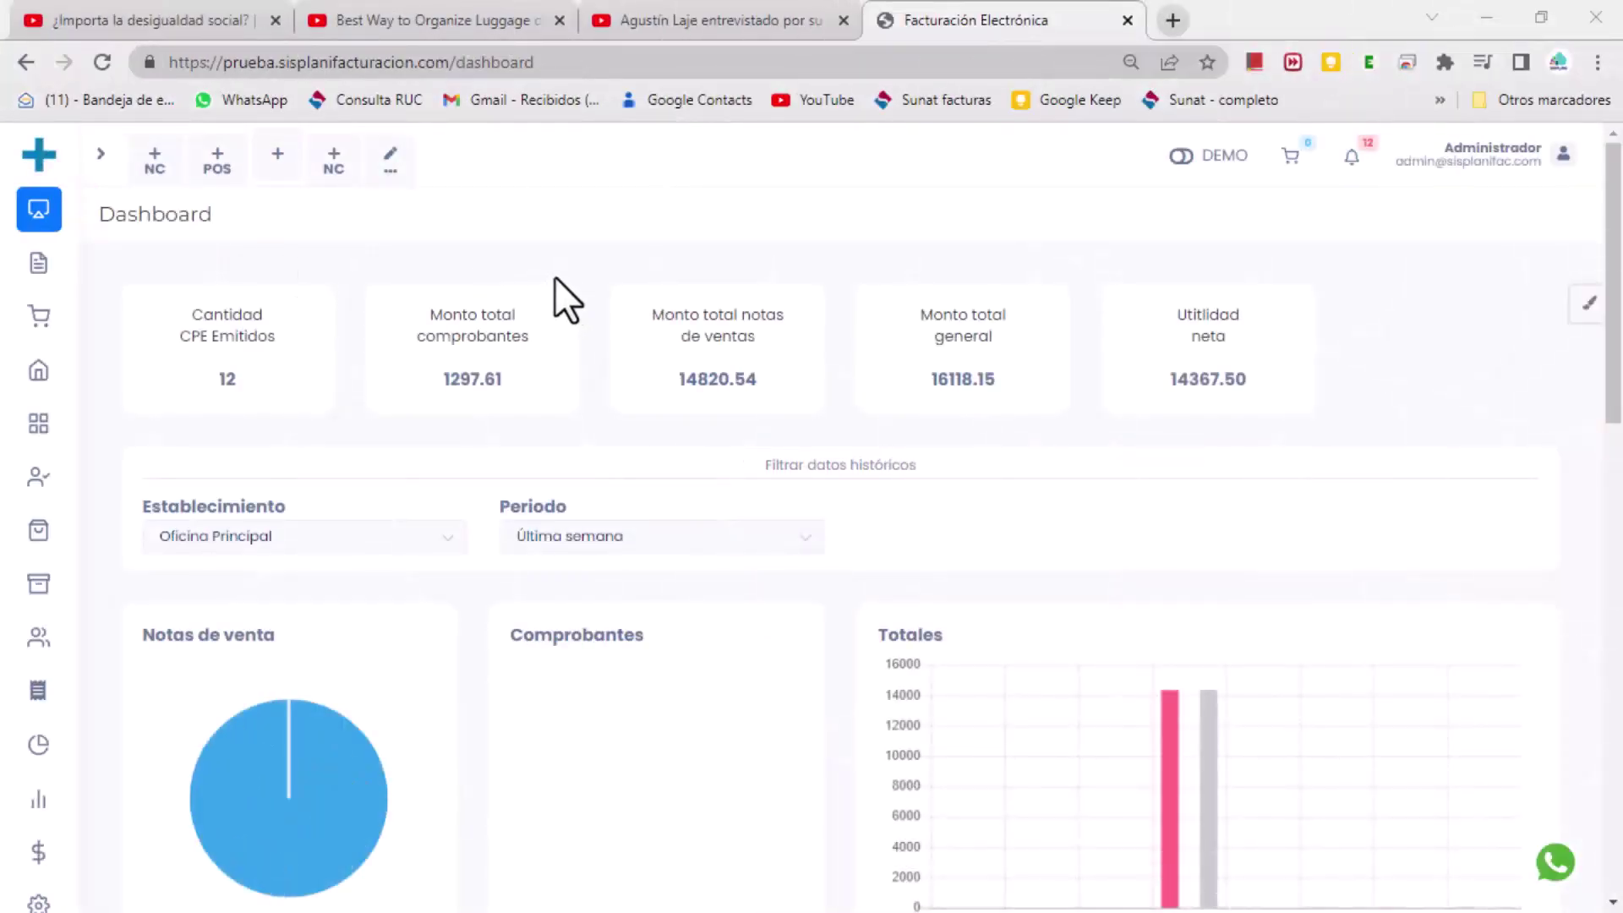
Go to the point of sale and show the products of the galletas category.
mouse_move(62, 262)
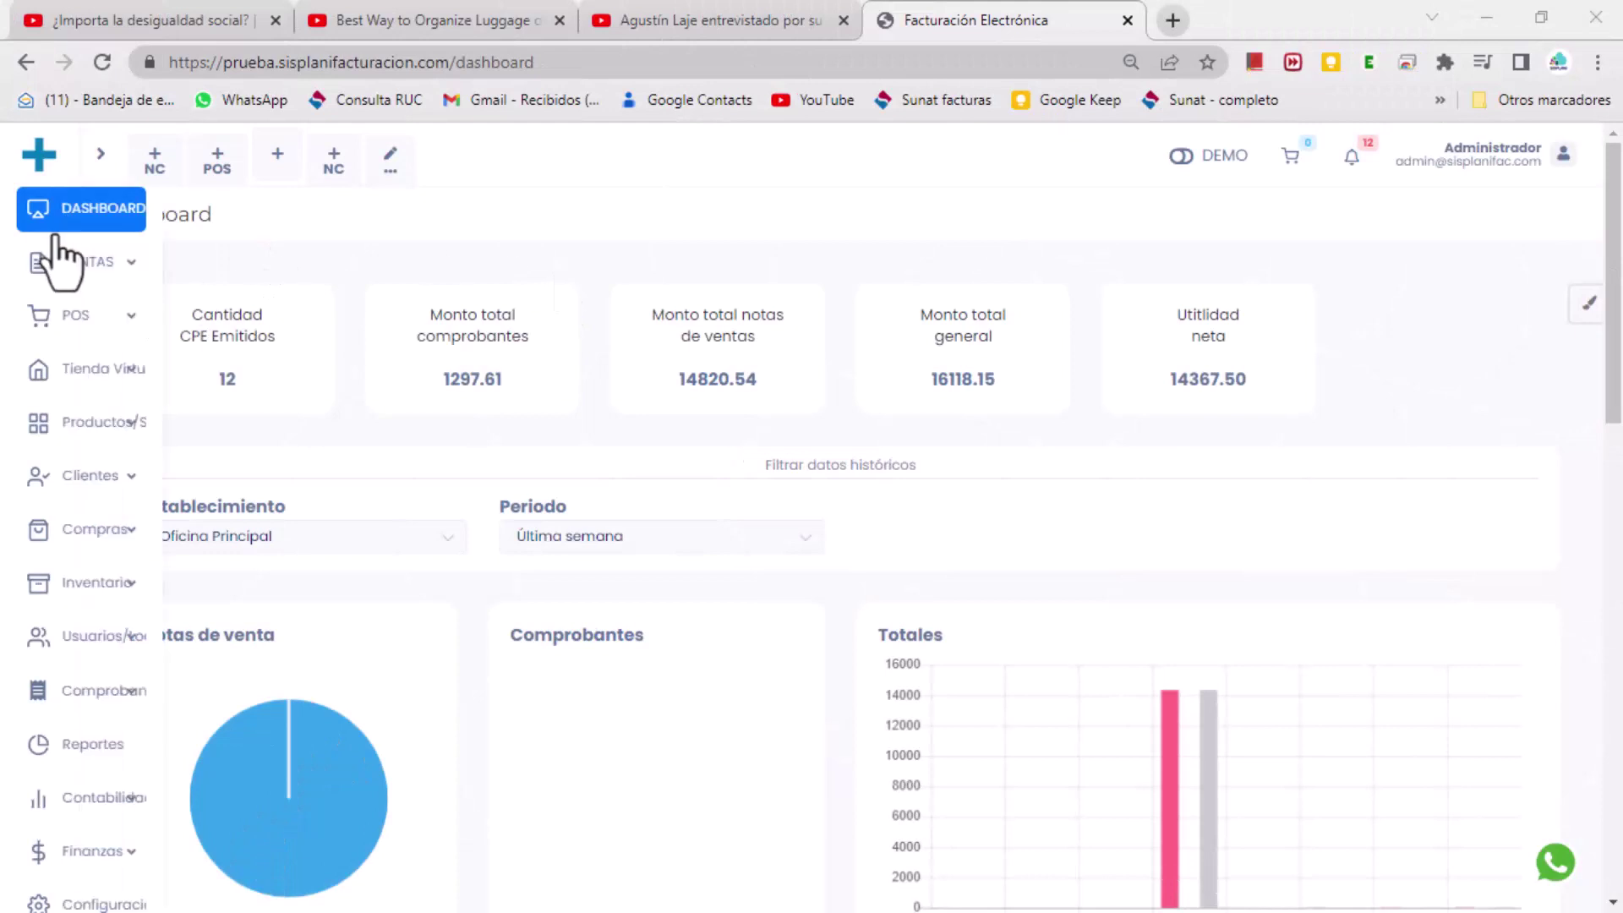
left_click(72, 316)
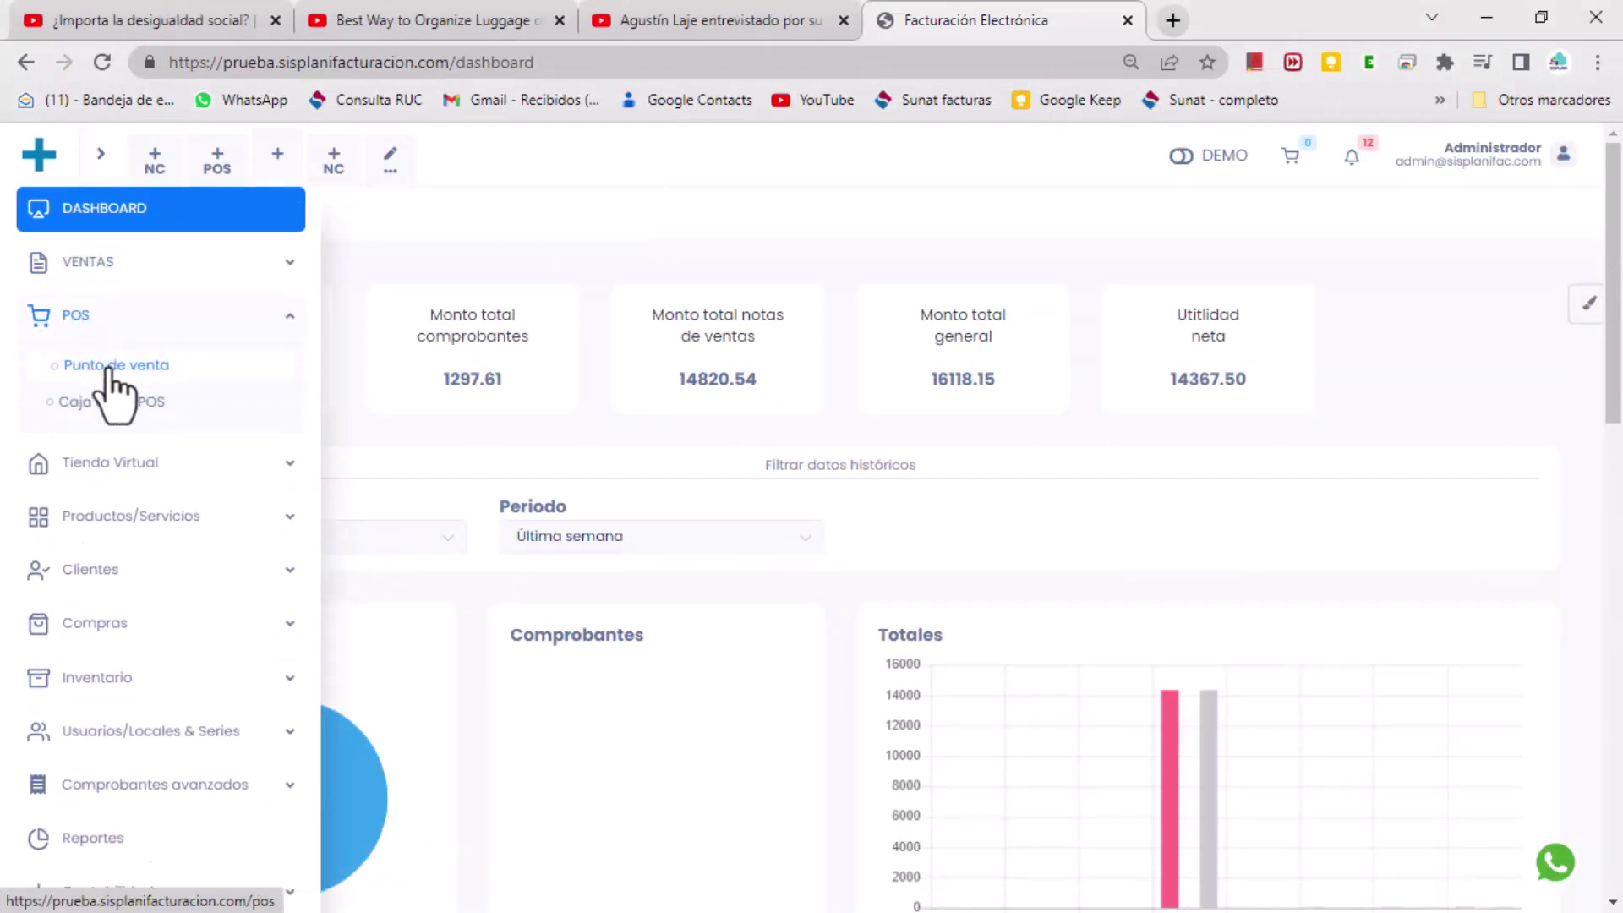
left_click(110, 369)
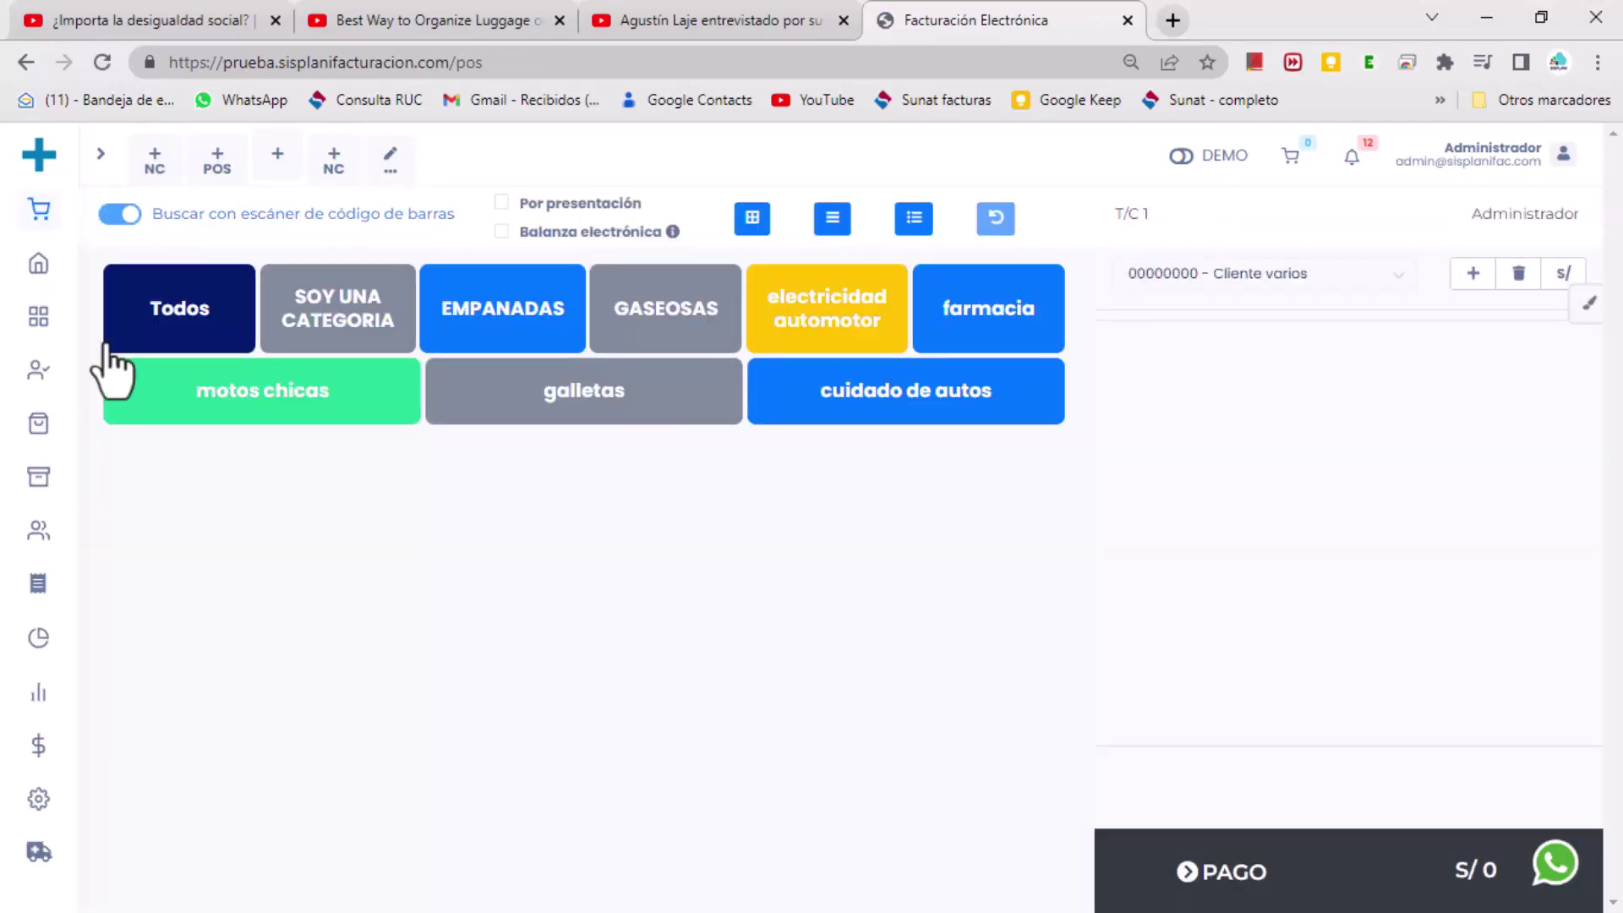
left_click(577, 420)
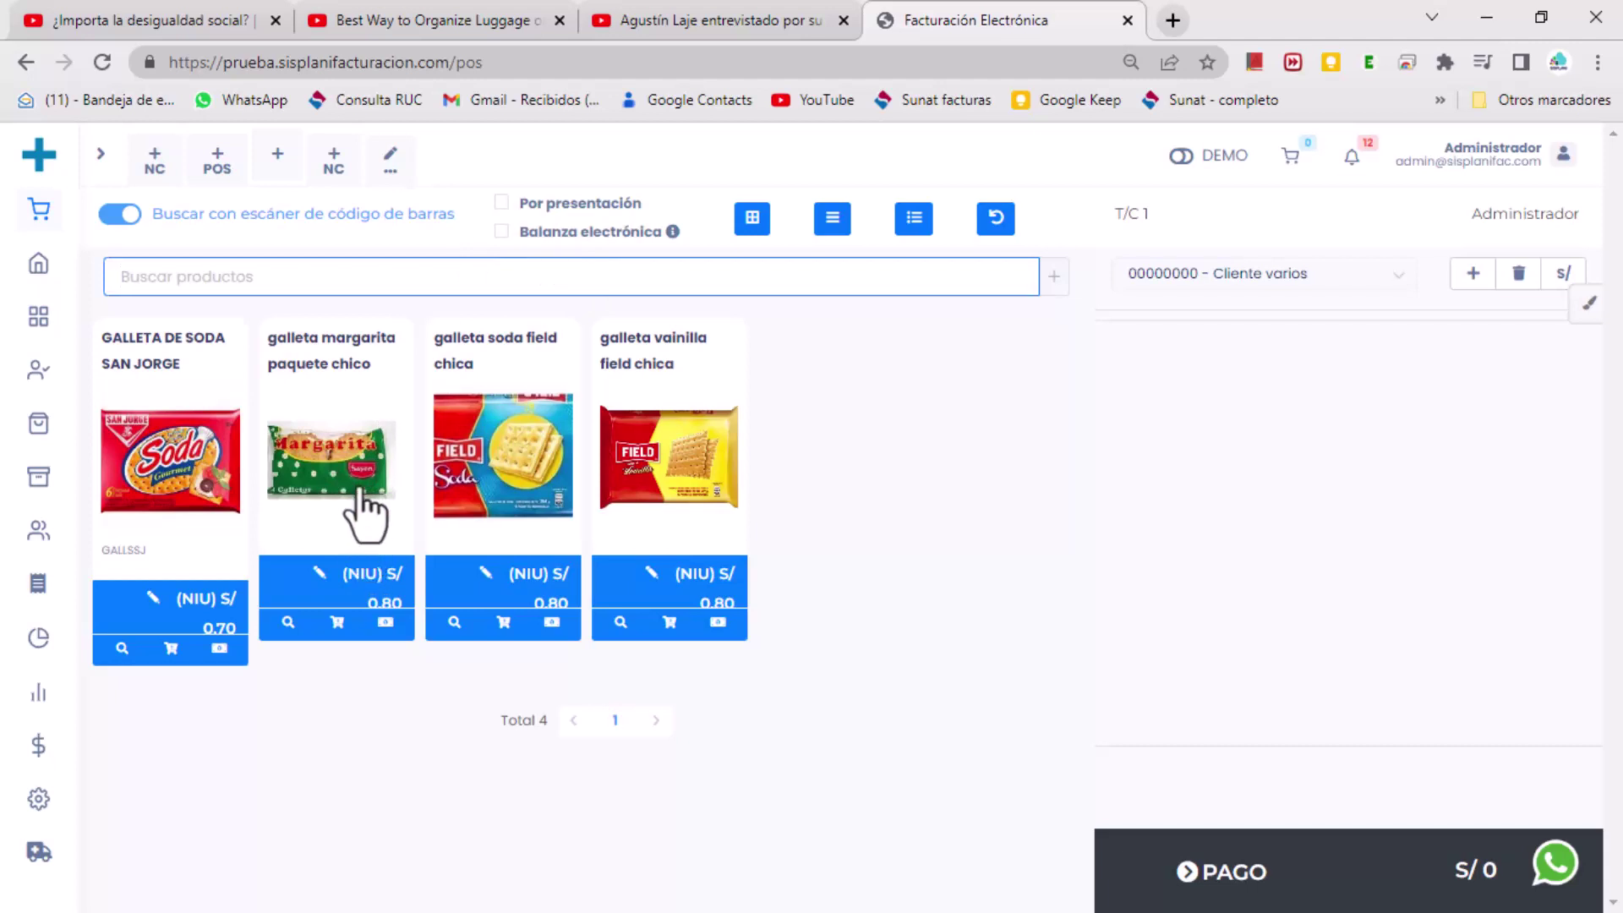
Apply the cajax20 price to galleta margarita paquete chico from its available prices, and close the price list.
left_click(385, 623)
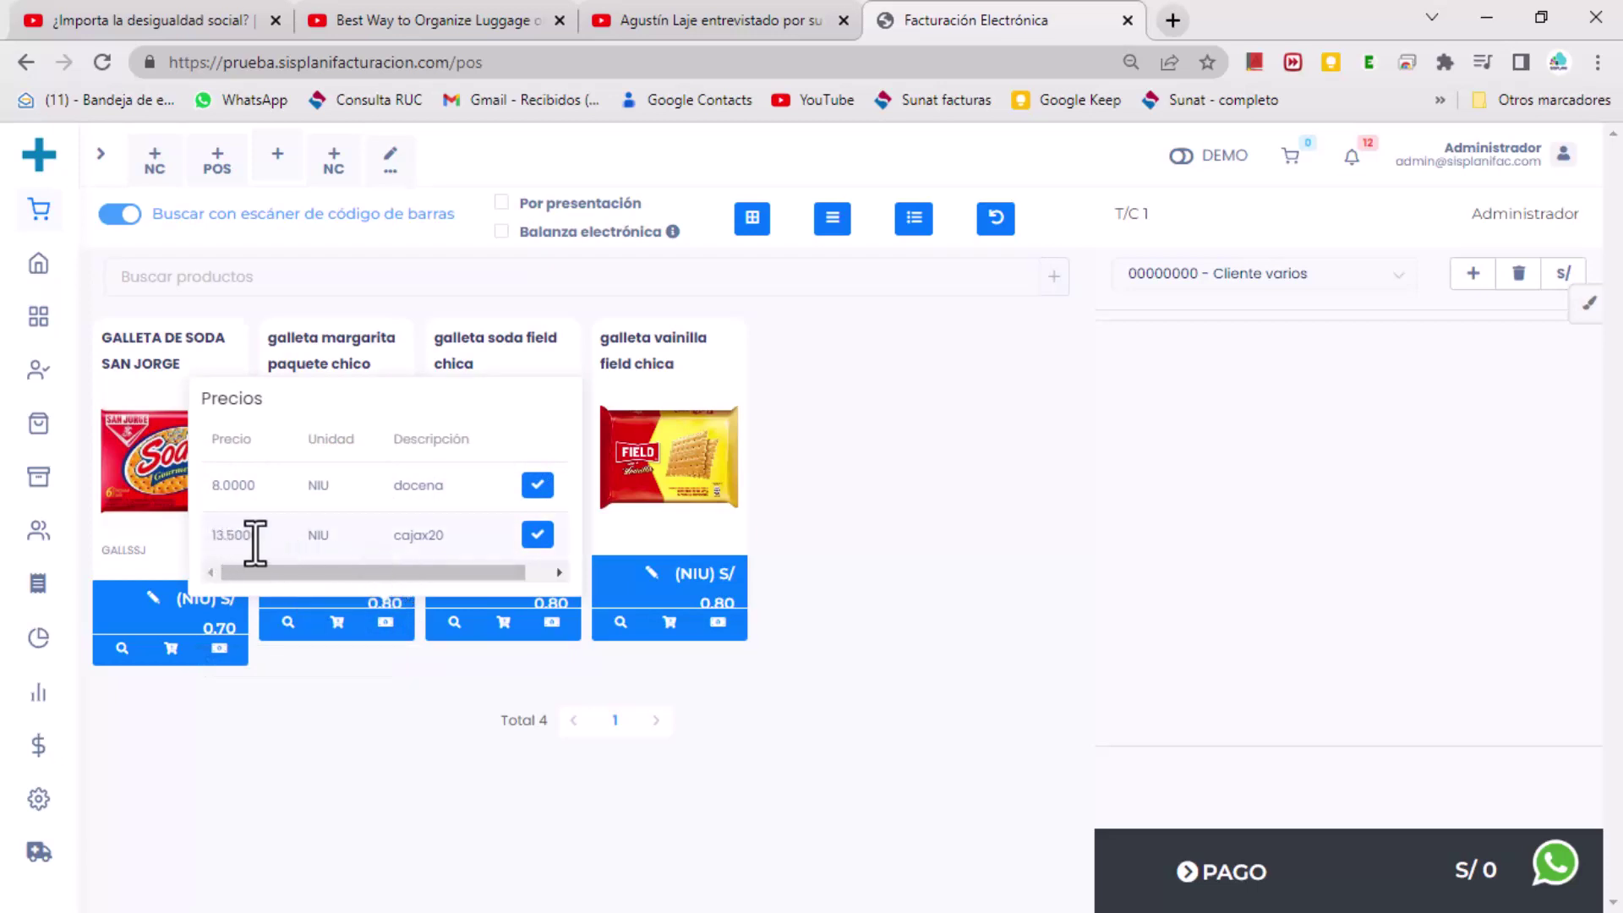
left_click(534, 538)
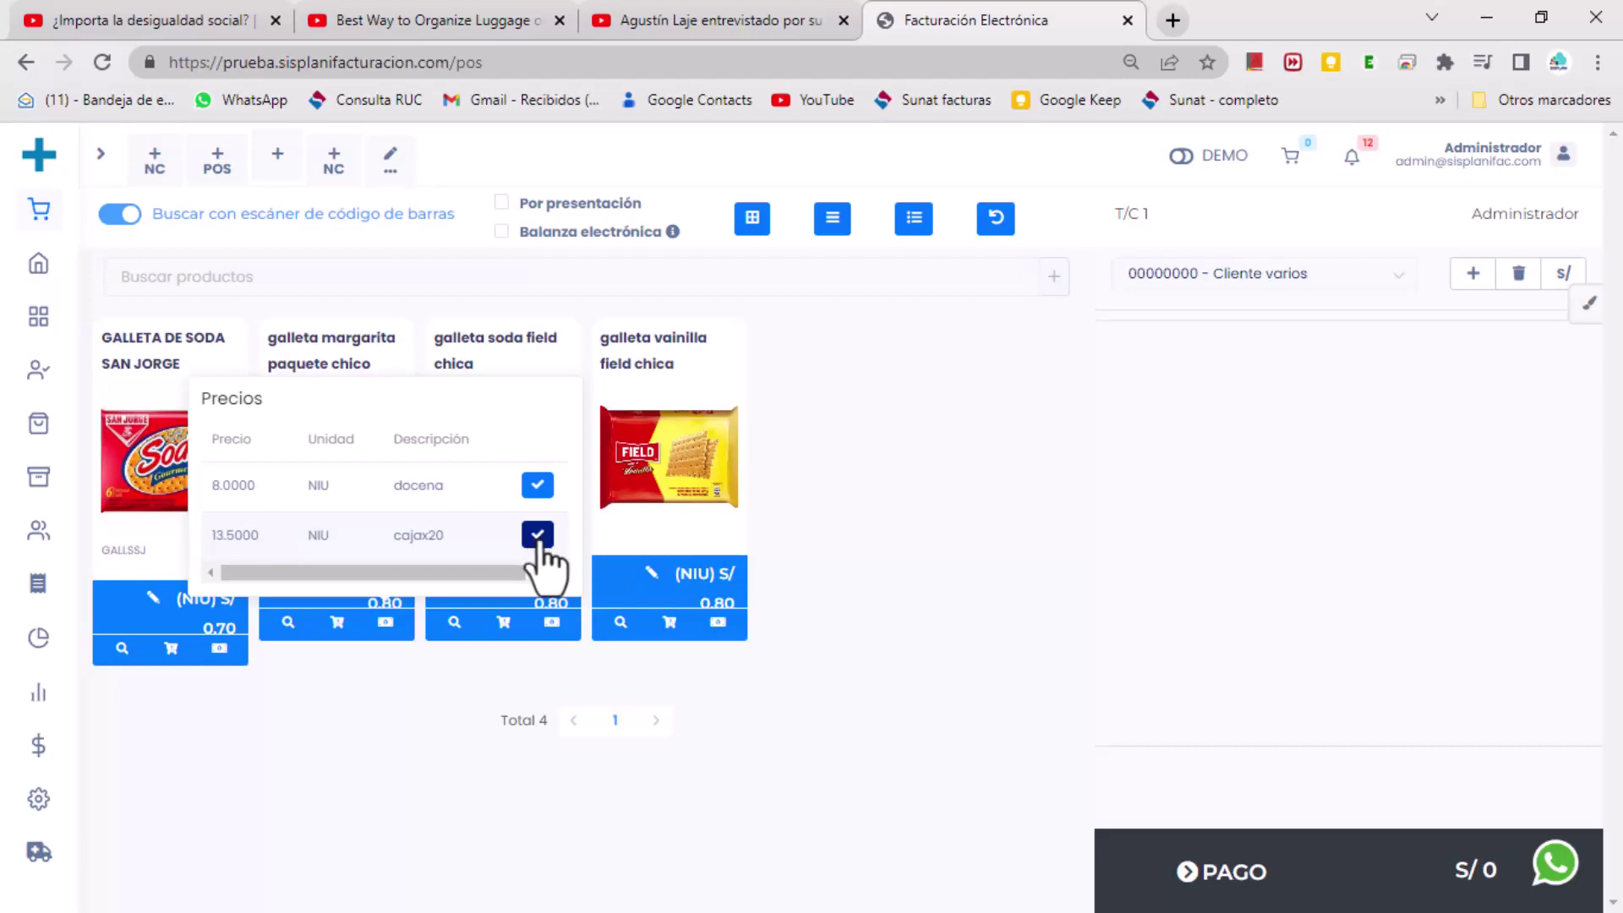
left_click(538, 546)
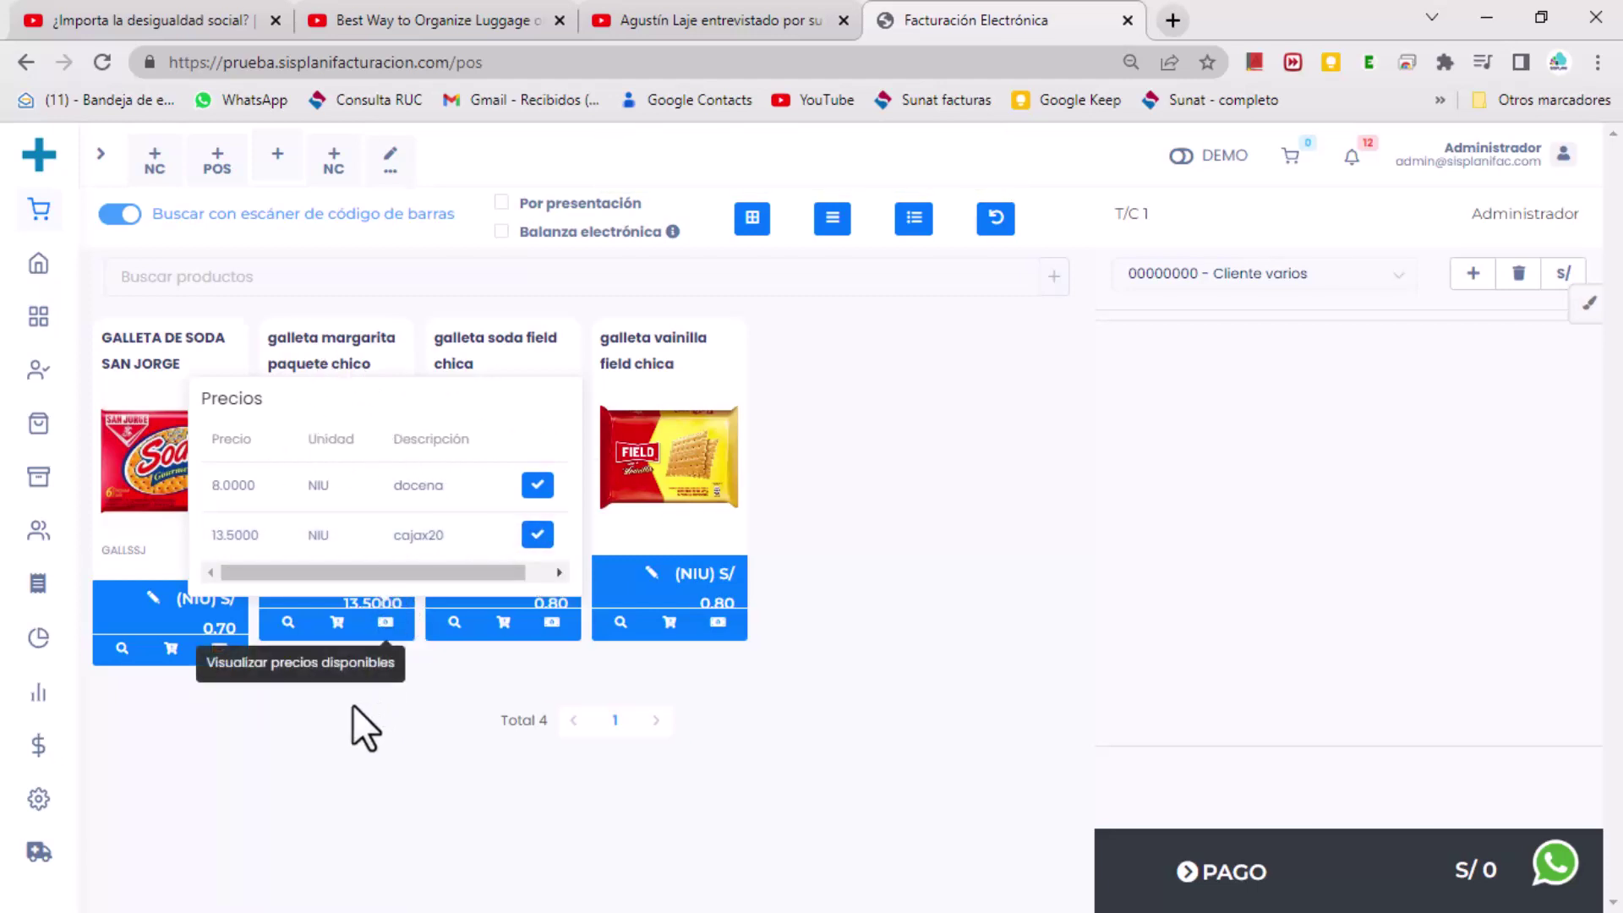
left_click(347, 763)
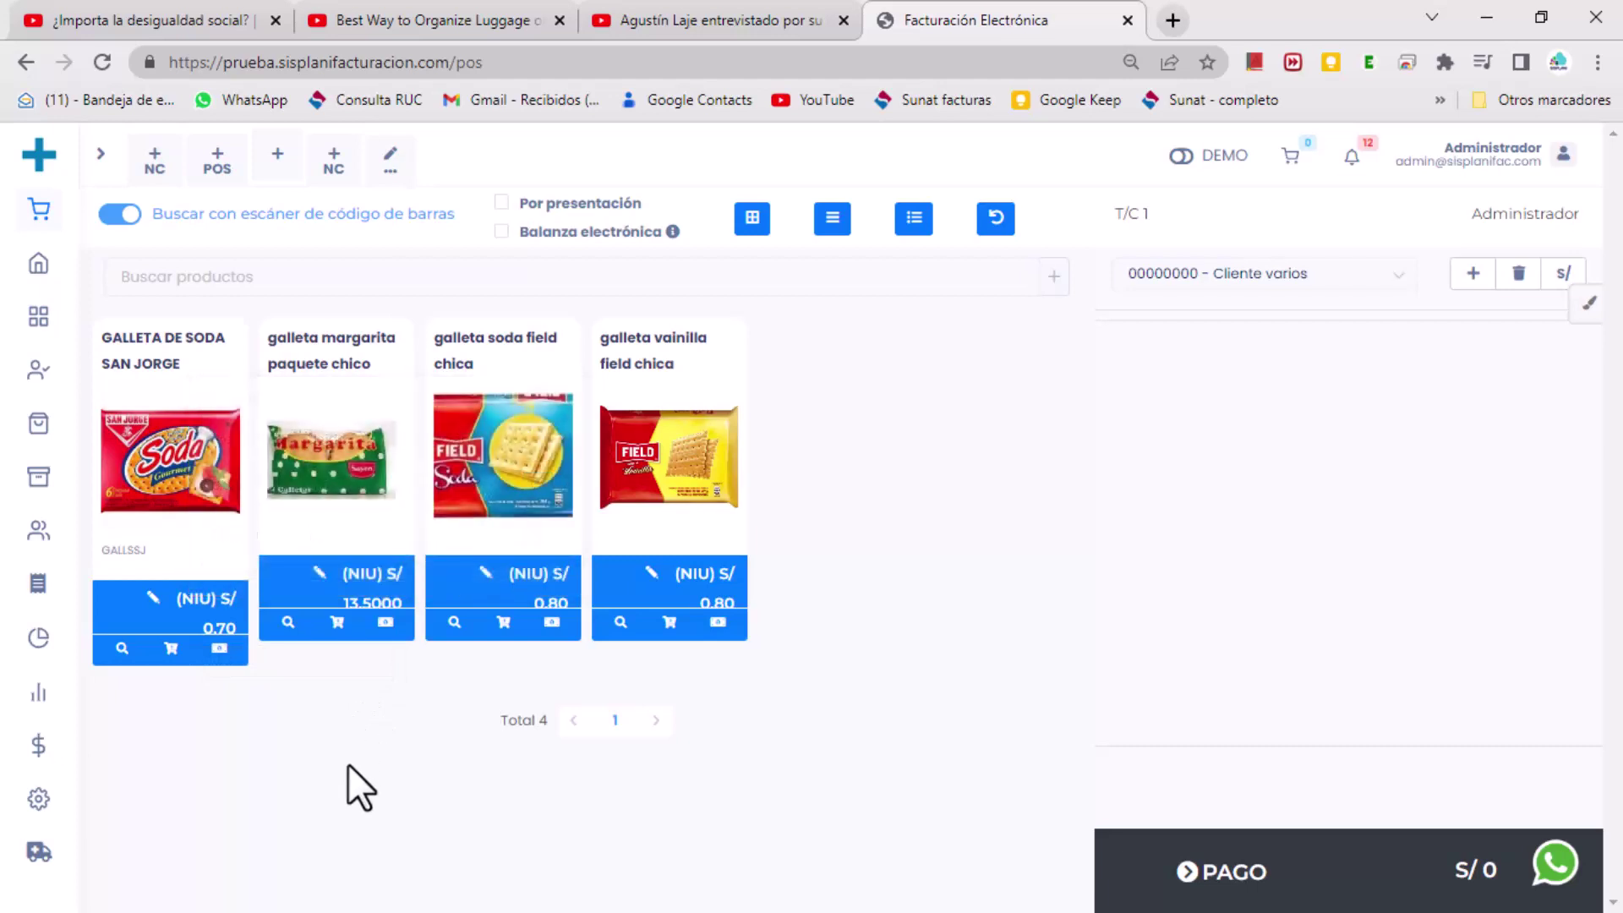
Add one galleta margarita paquete chico to the cart, complete the cash payment as a nota de venta, and review the ticket.
left_click(316, 448)
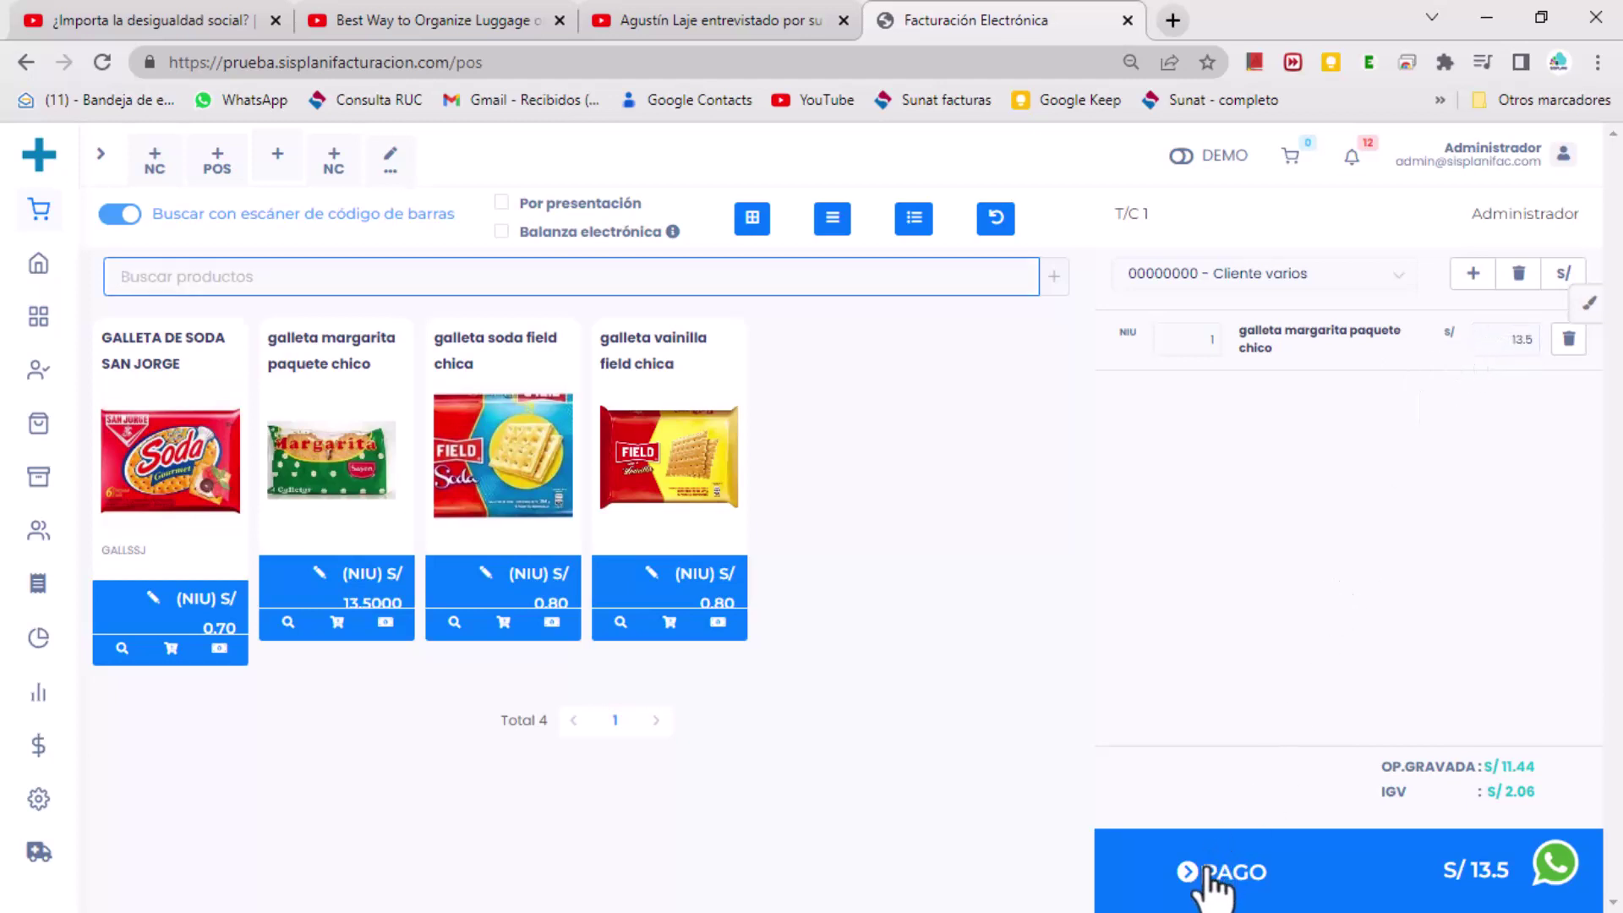
left_click(1167, 845)
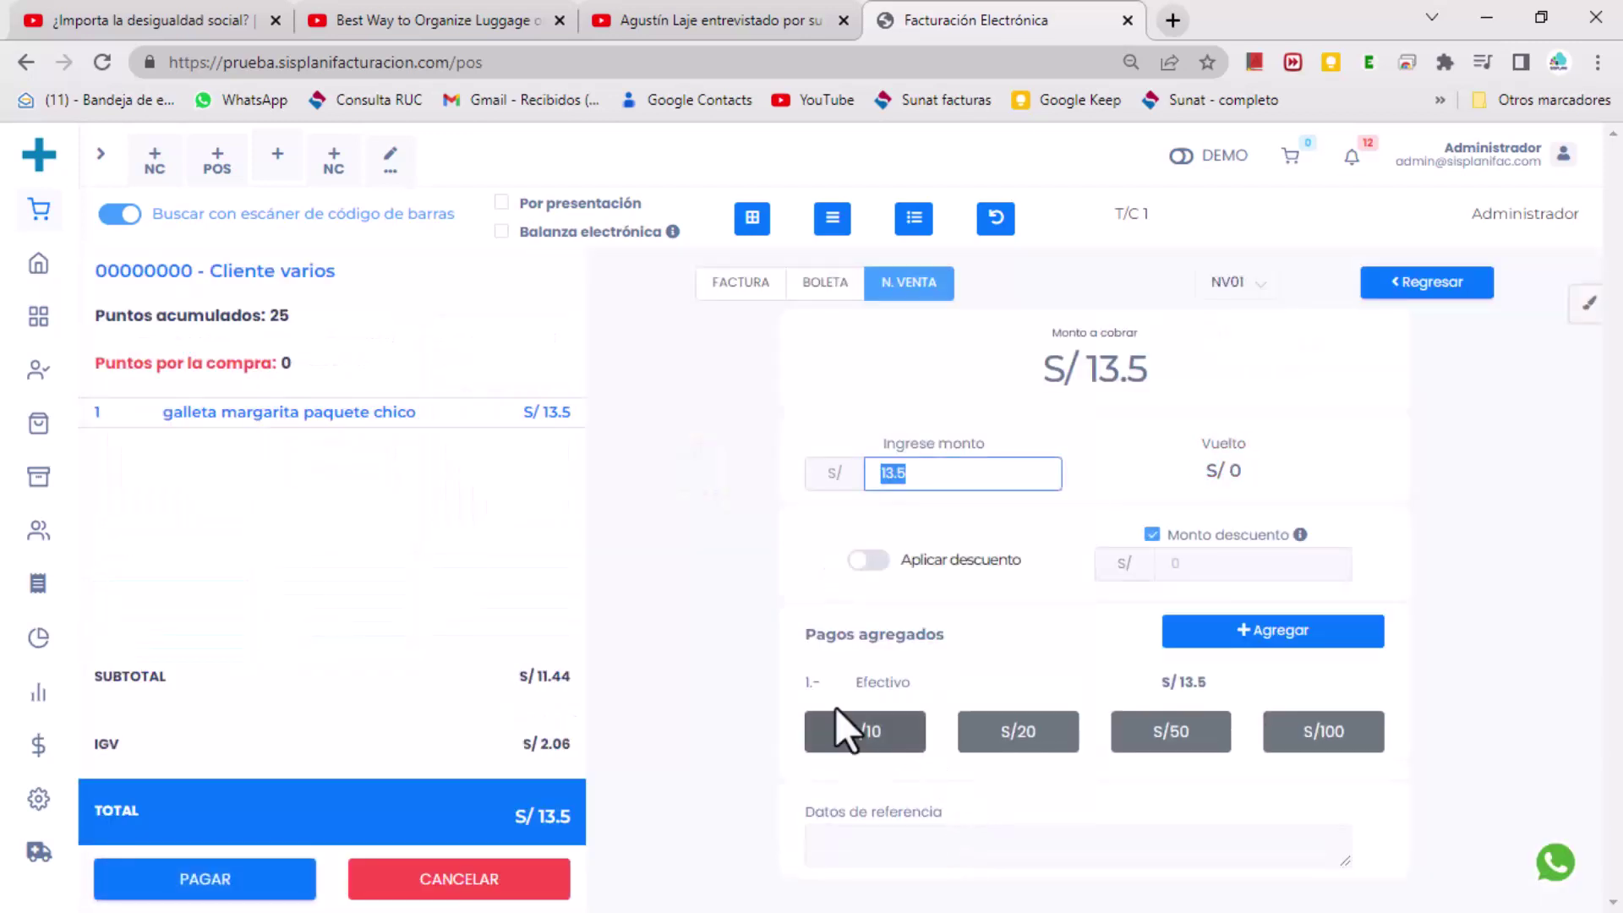
left_click(205, 879)
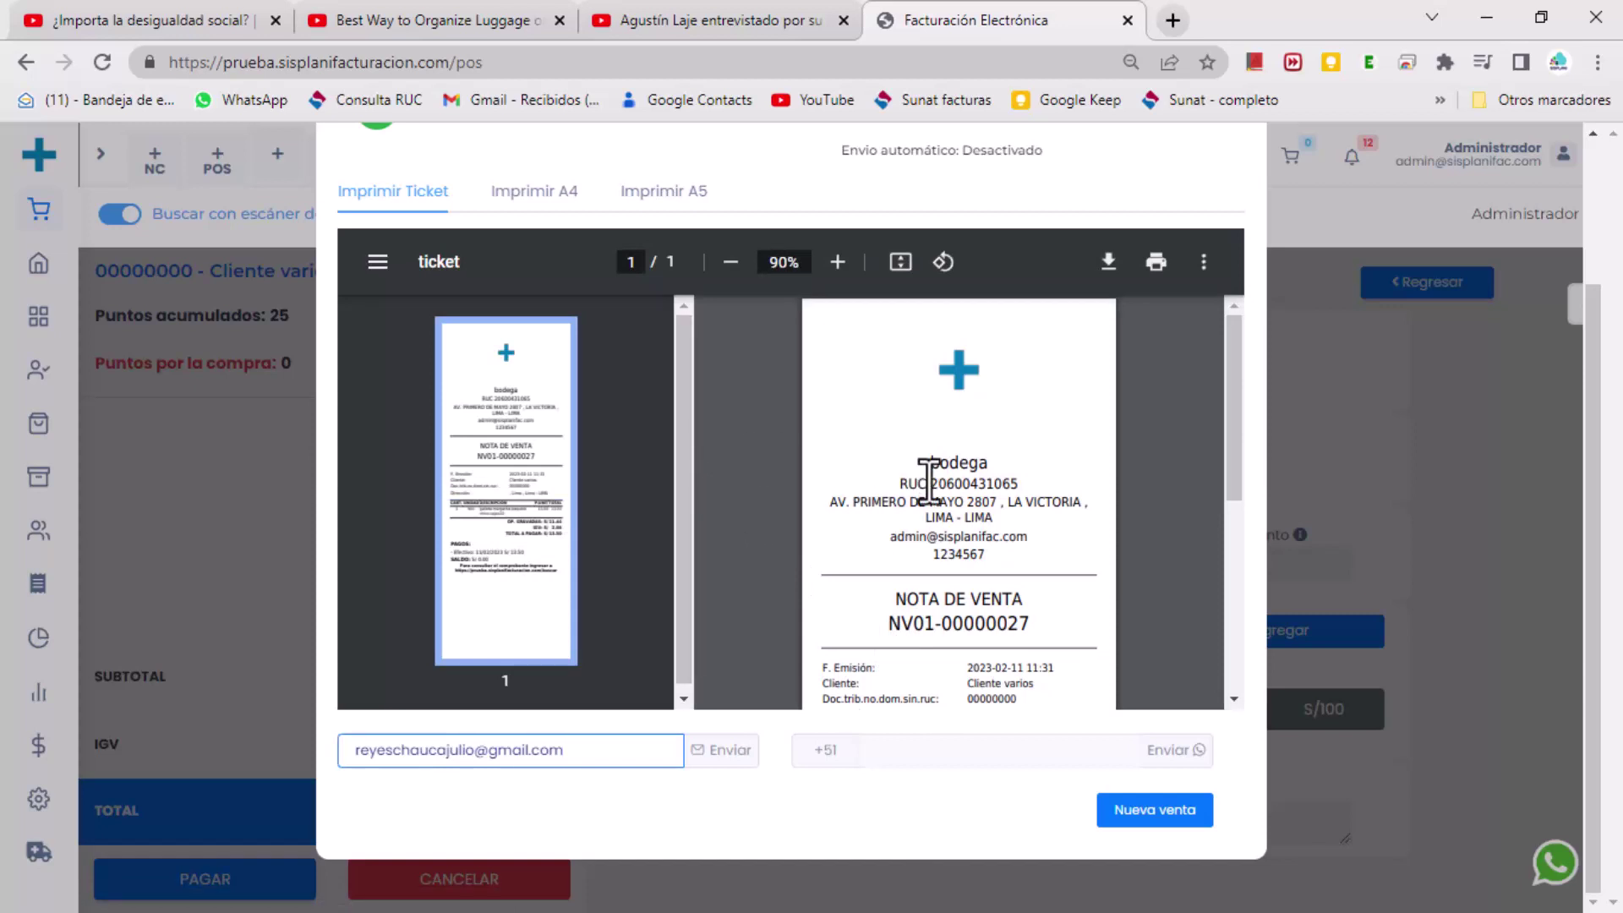
scroll(929, 480, "down", 3)
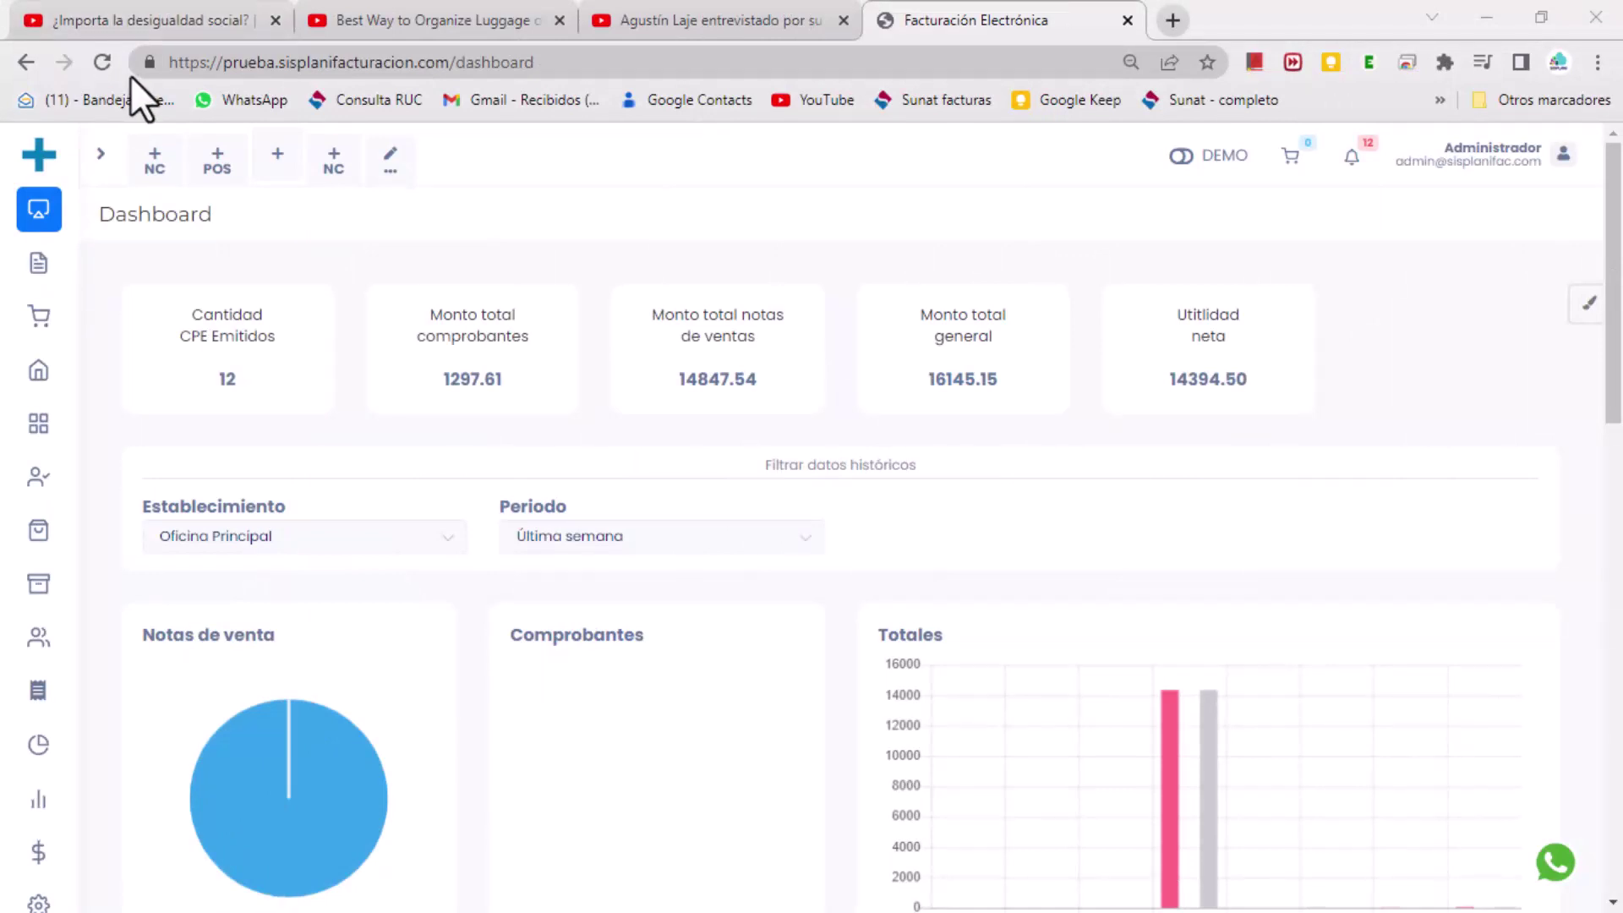
Search the product list for galleta and check the warehouse stock and price list of galleta margarita paquete chico.
mouse_move(64, 240)
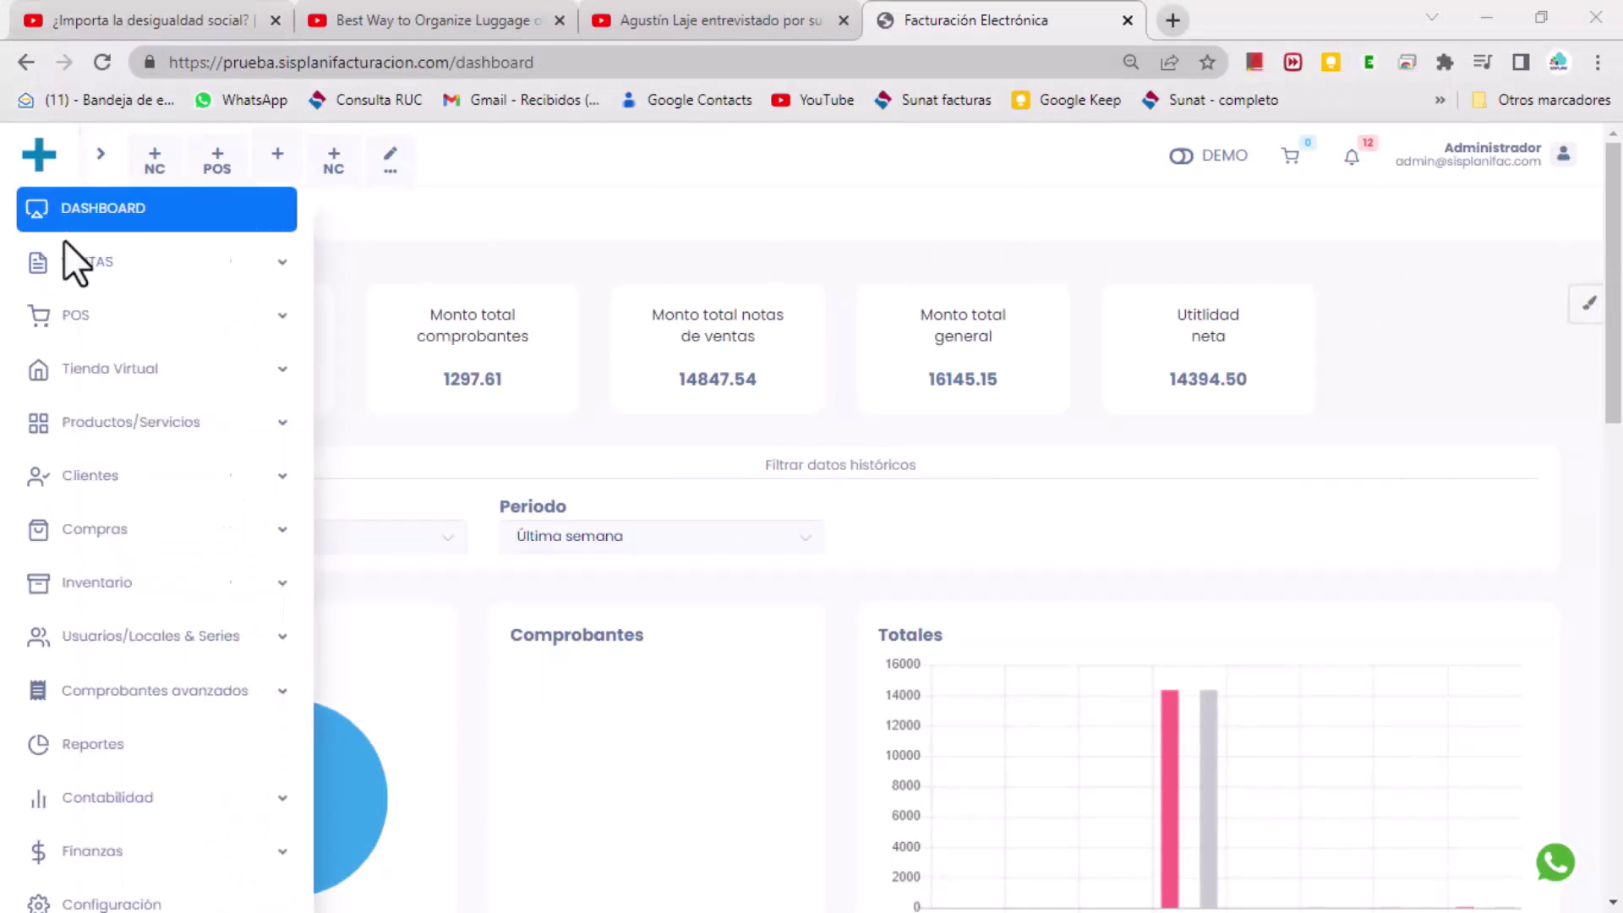
left_click(82, 425)
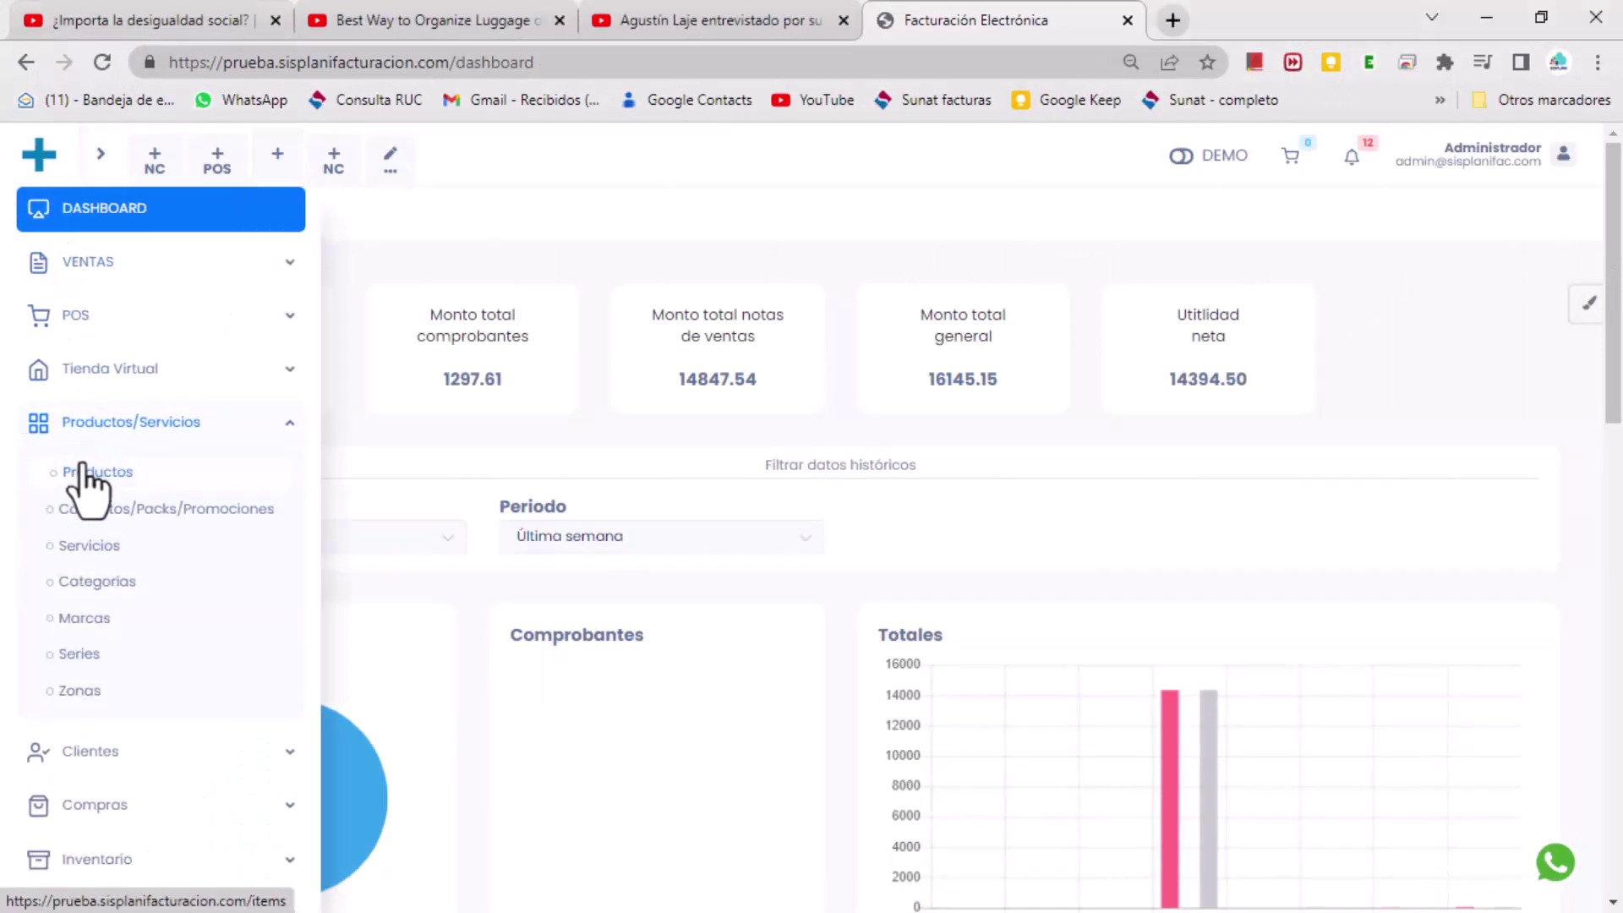
left_click(95, 471)
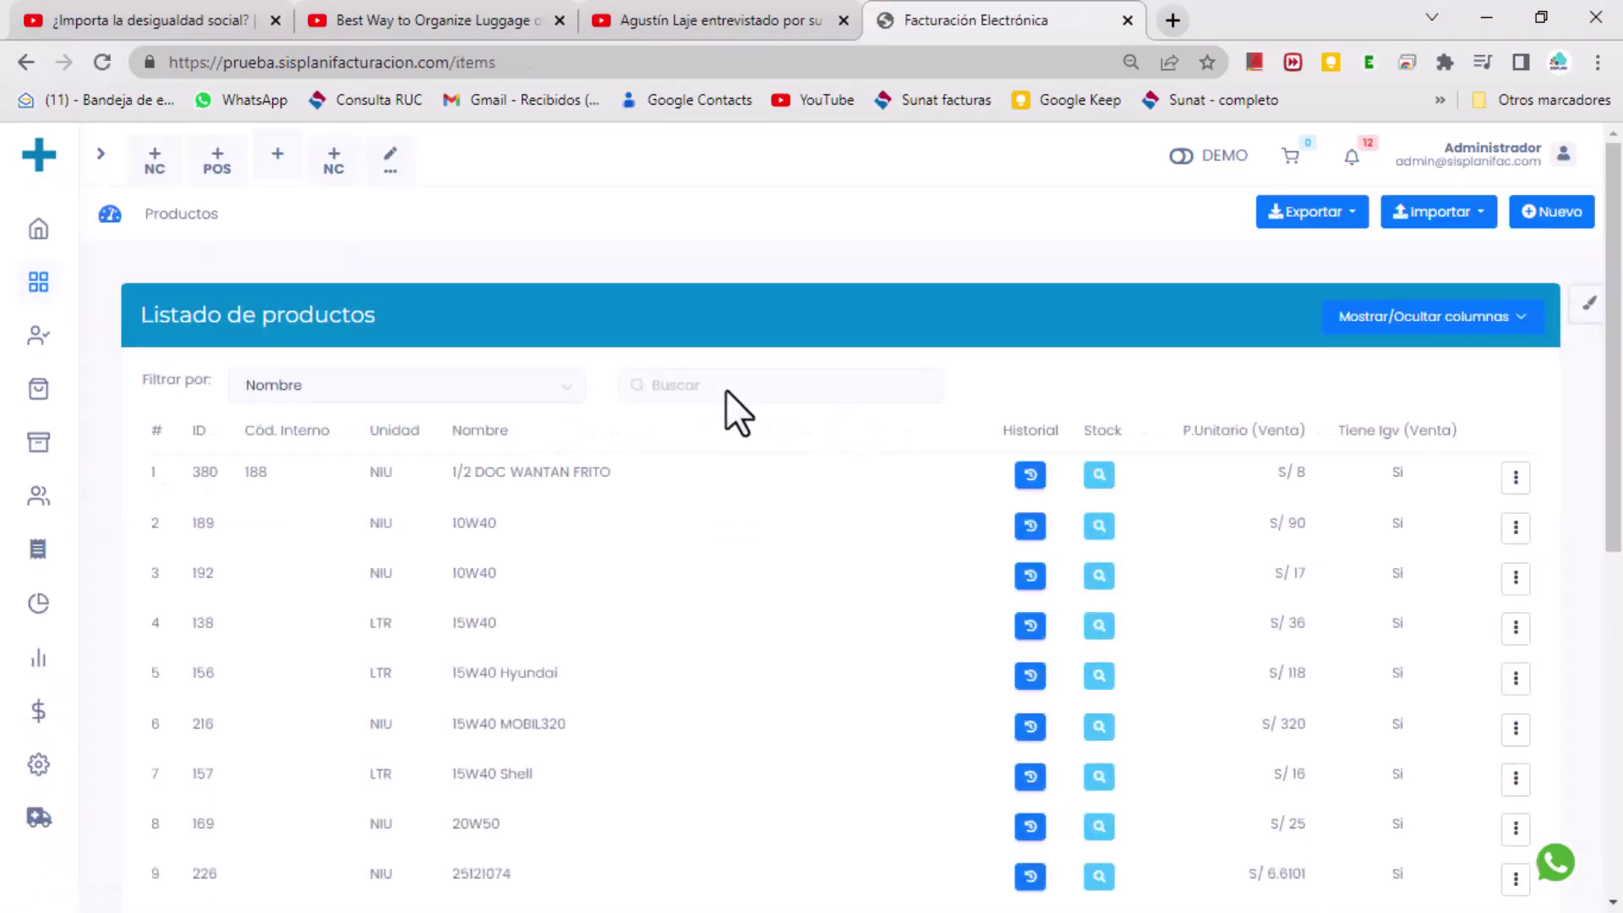
left_click(729, 387)
type("galleta")
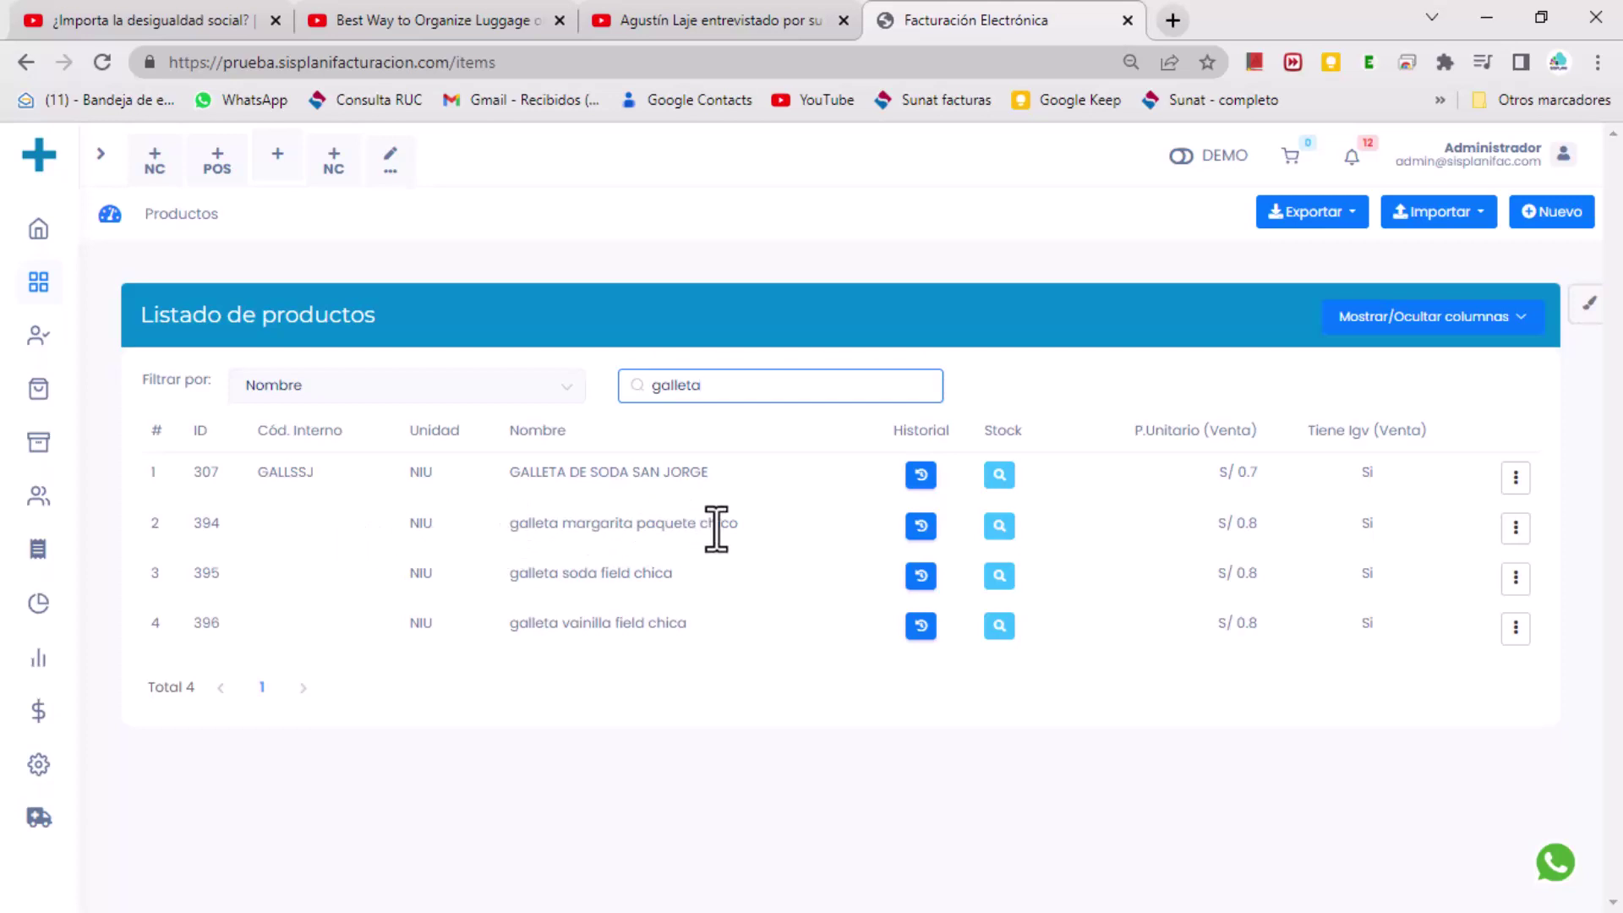
left_click(1000, 526)
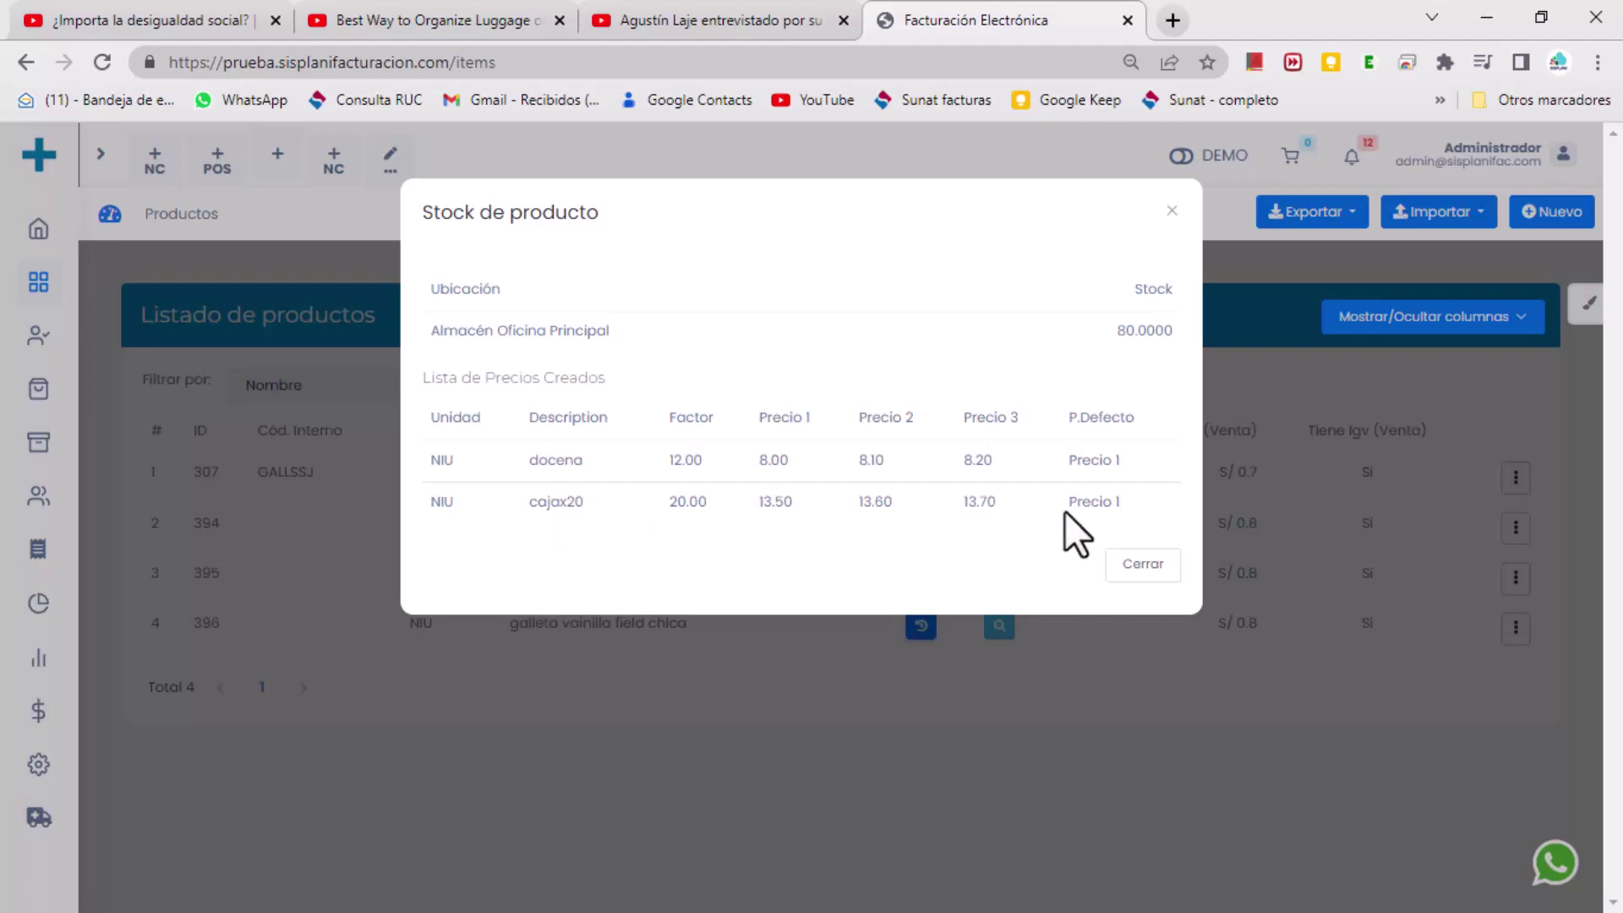
left_click(1137, 571)
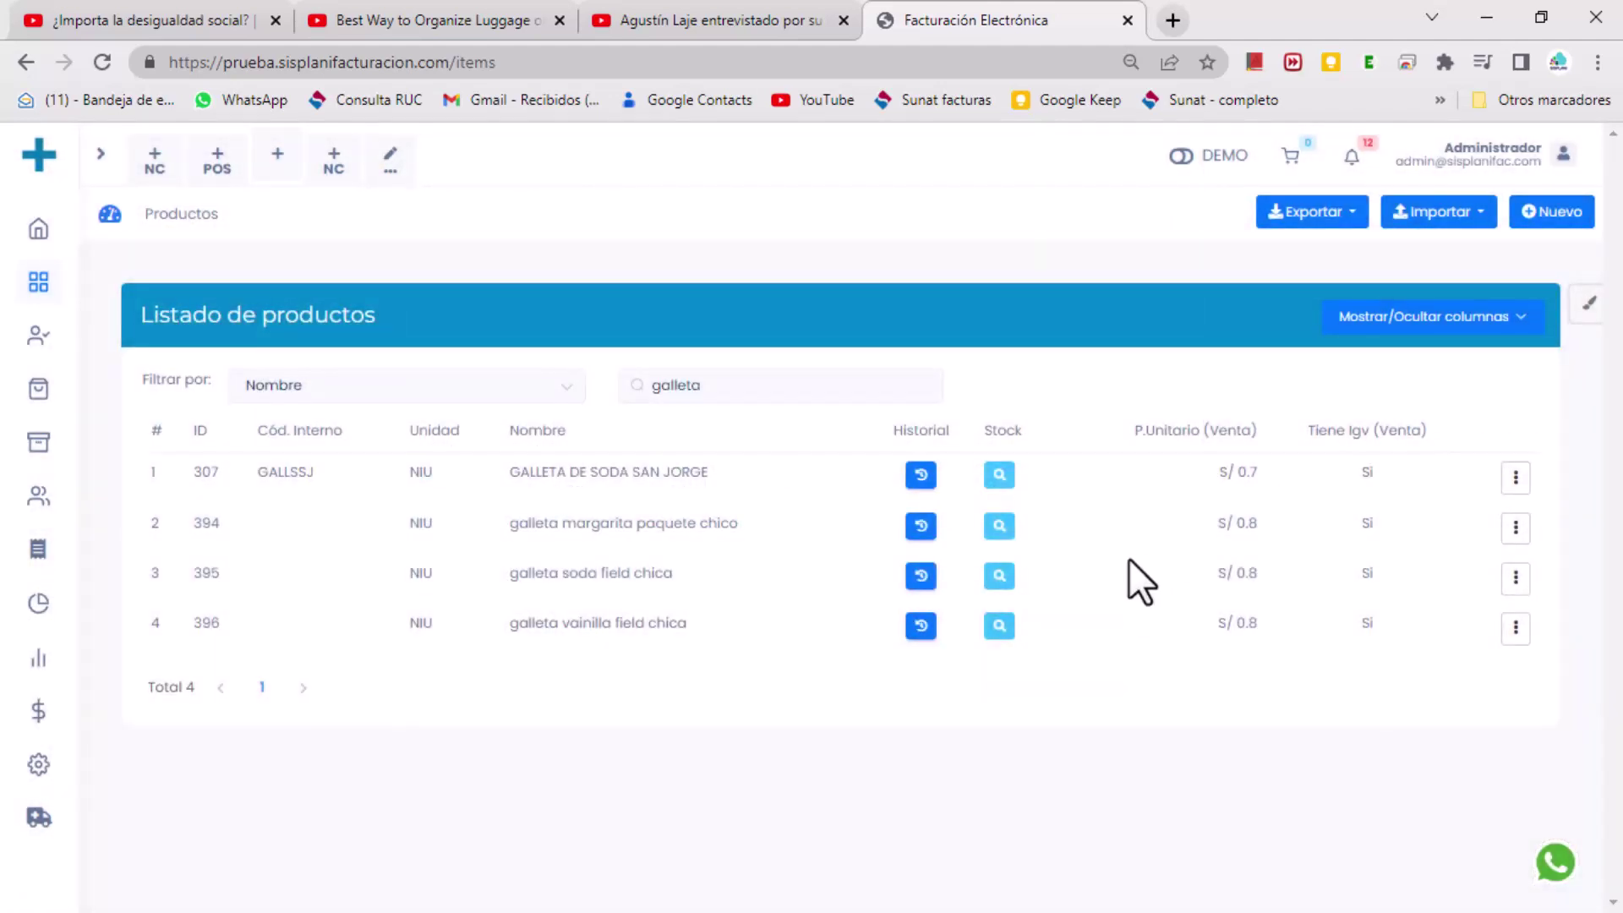